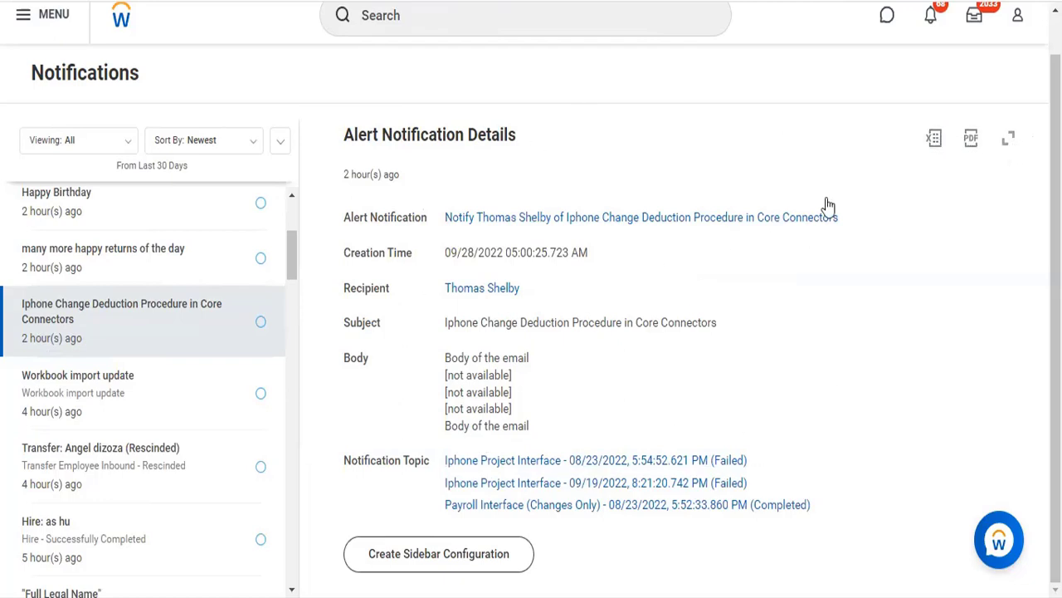
Set the notifications list to view all items and check the time period it covers.
click(935, 146)
click(531, 336)
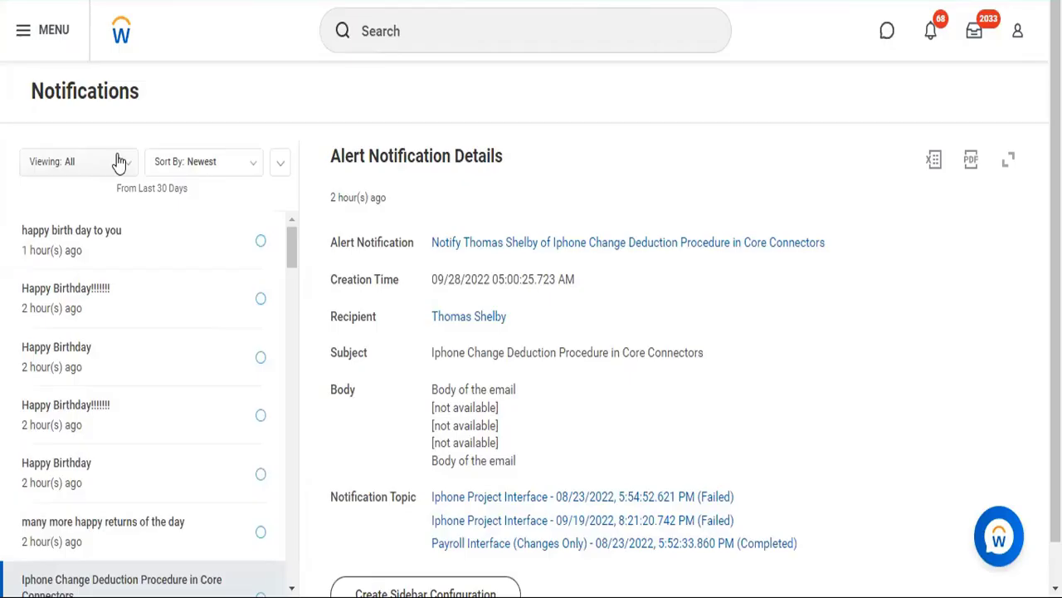
click(118, 162)
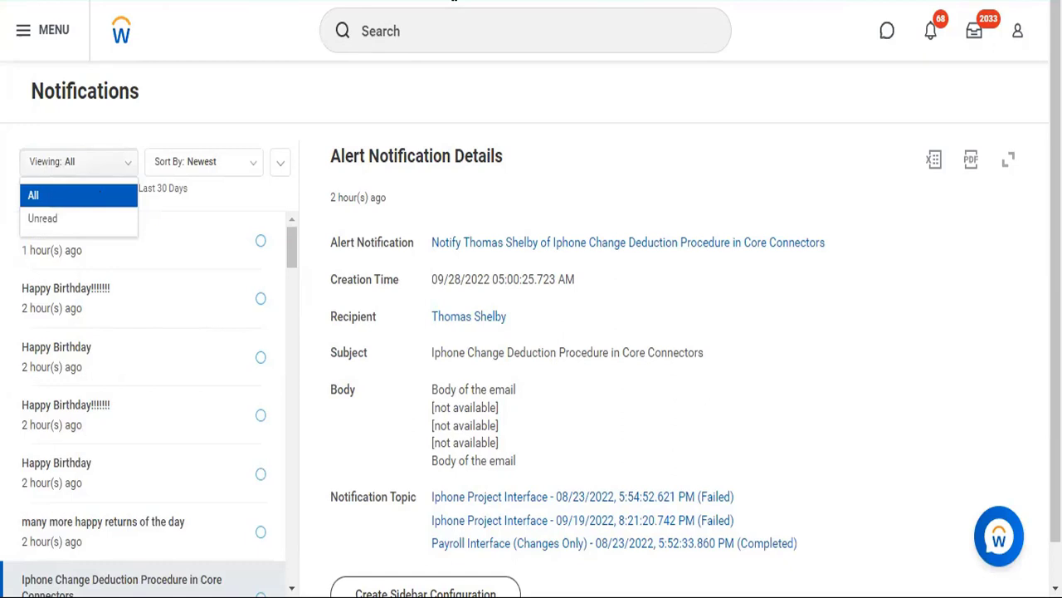
click(73, 199)
triple_click(141, 188)
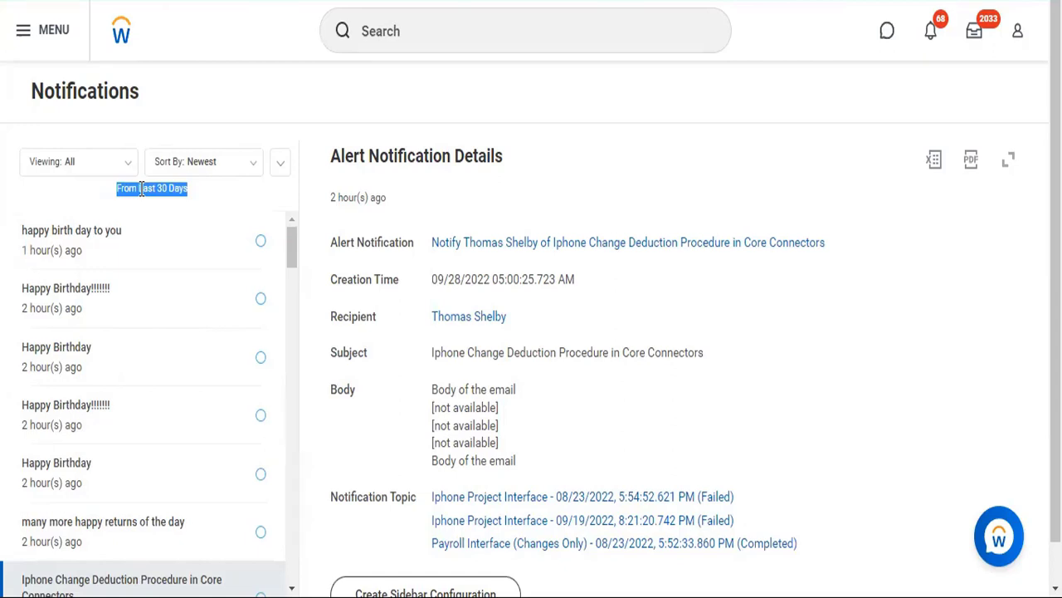
Filter the notifications to Unread and look through the whole list down to its oldest entries.
click(87, 170)
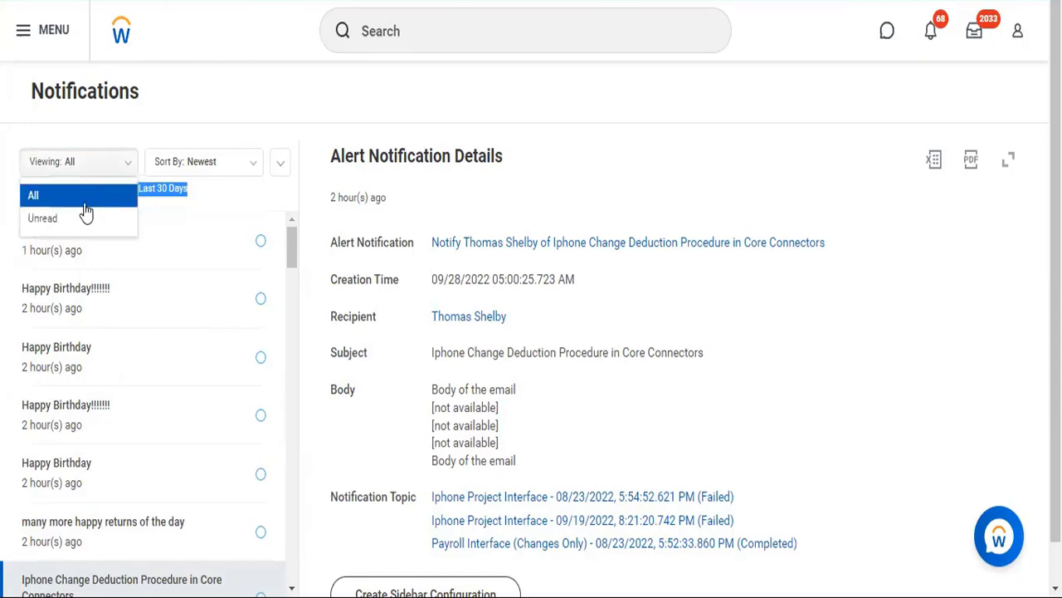
click(44, 220)
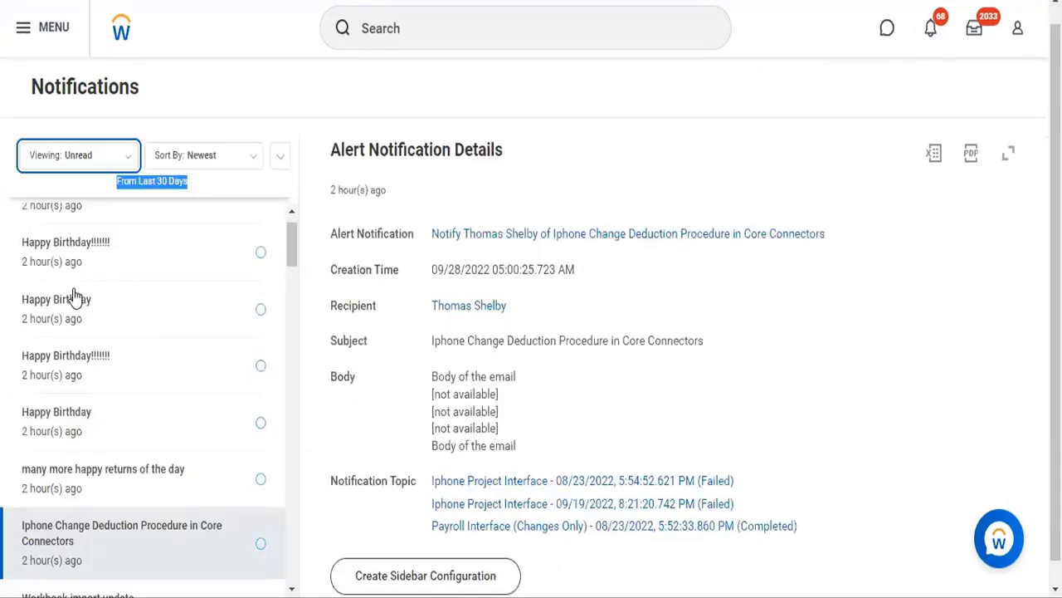
scroll(140, 267, up, 1)
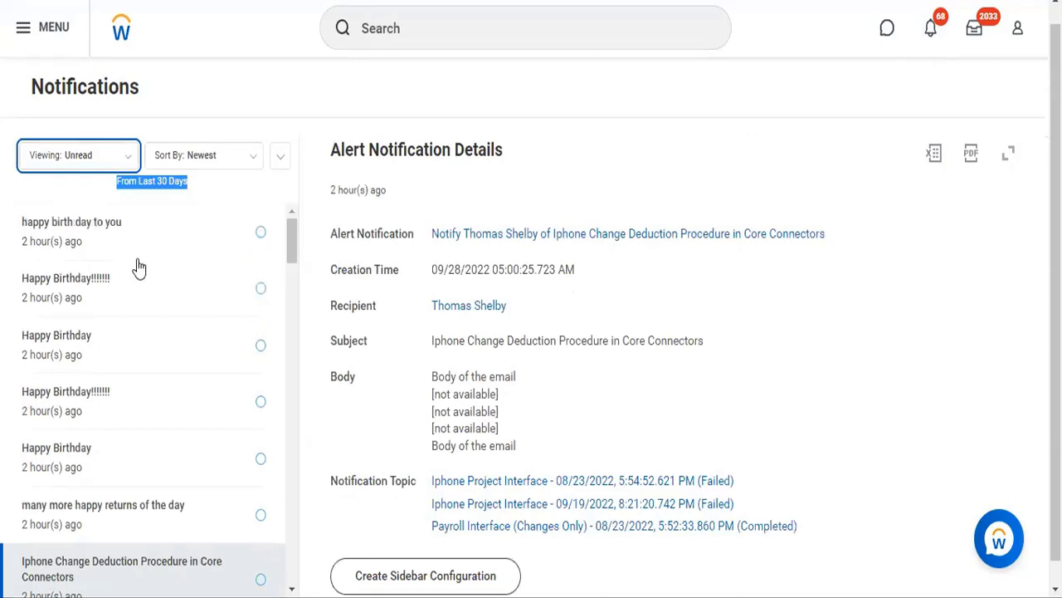
scroll(139, 268, down, 10)
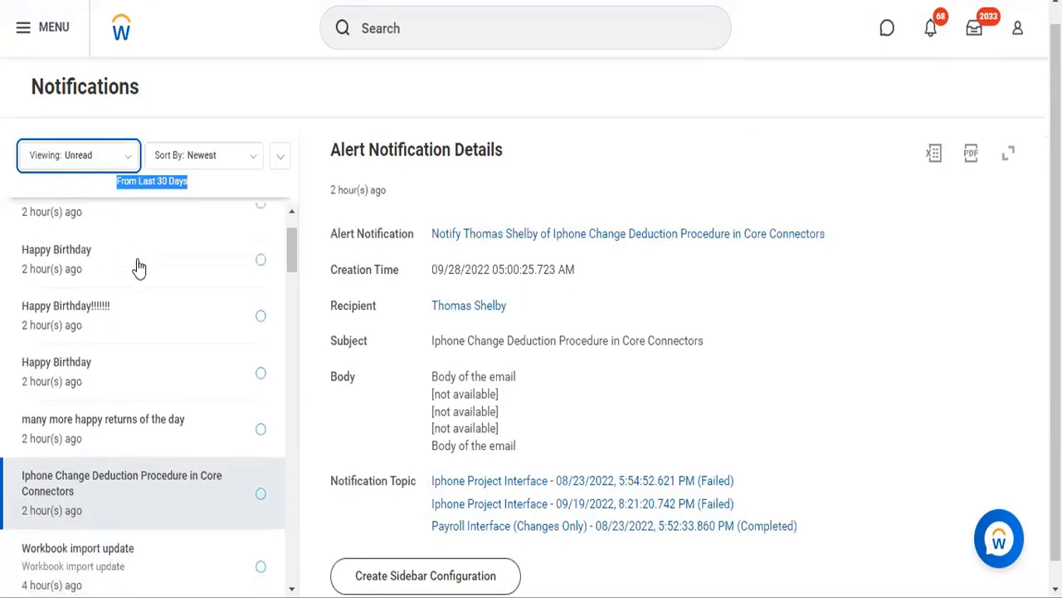
scroll(108, 324, down, 9)
scroll(108, 324, down, 10)
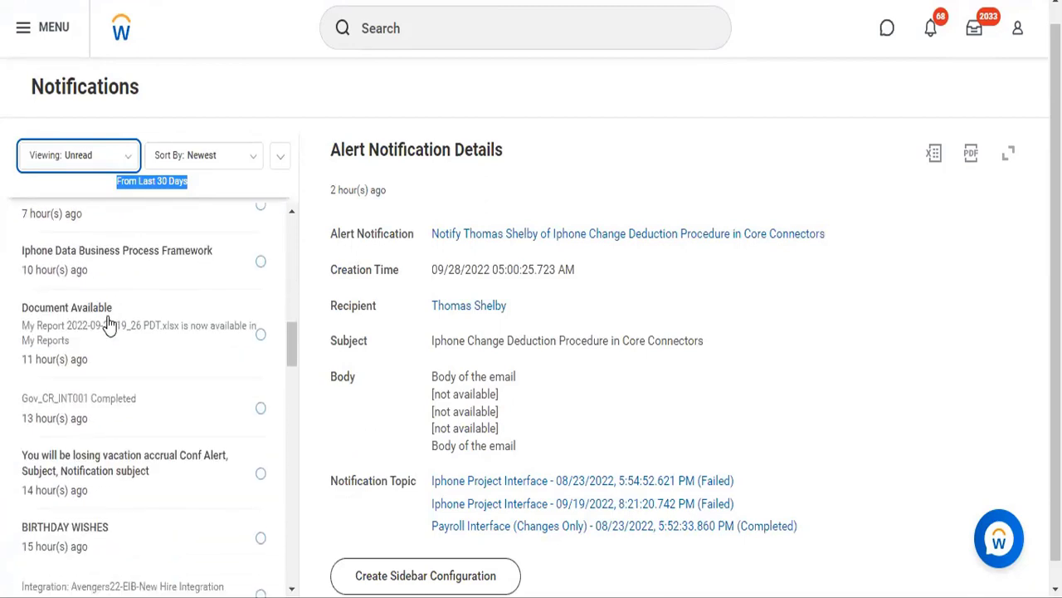
scroll(107, 325, down, 11)
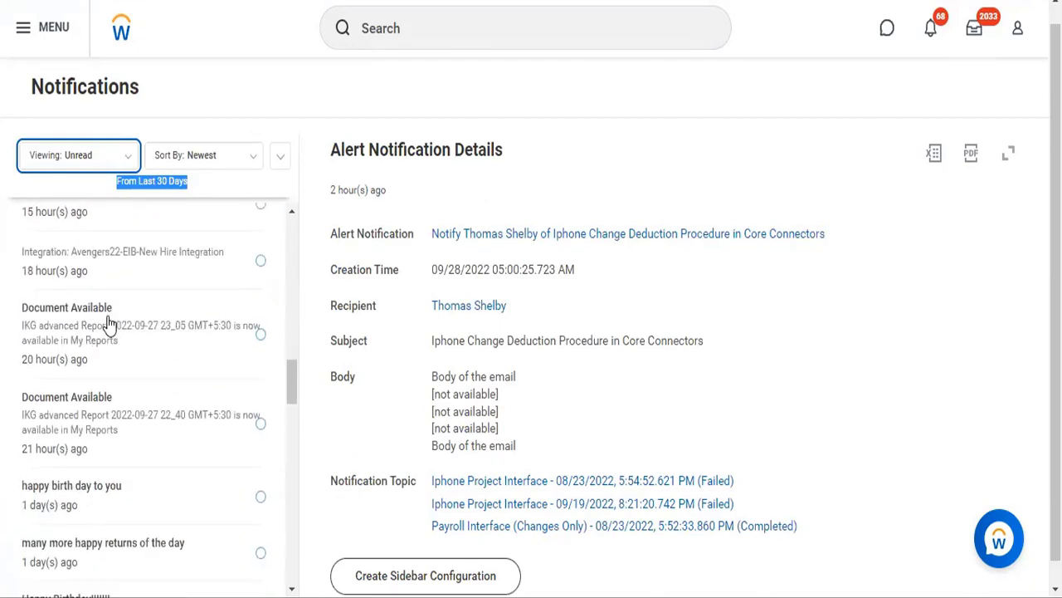
scroll(108, 325, down, 18)
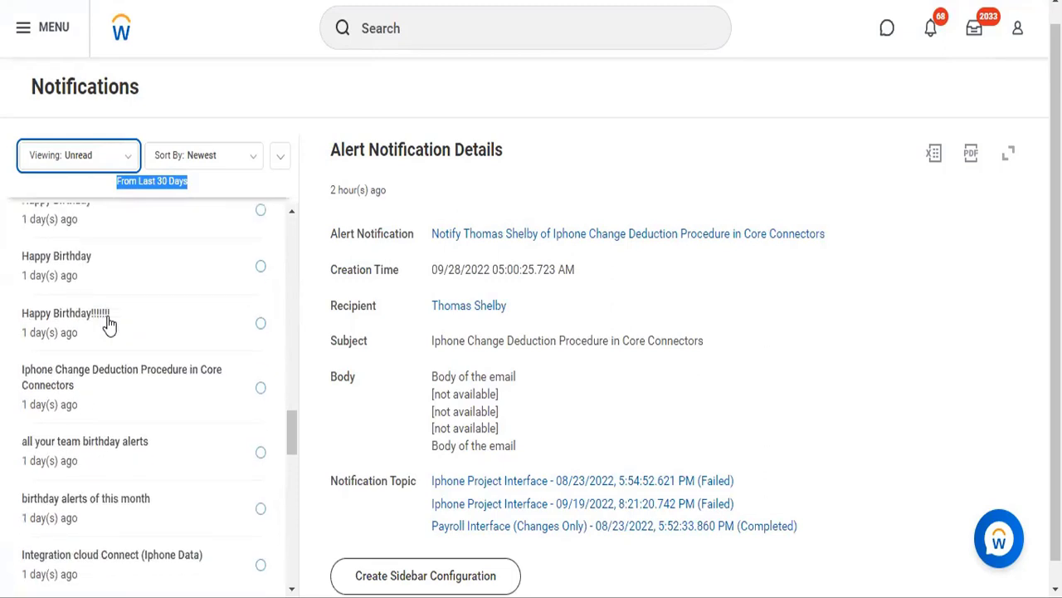
scroll(108, 324, down, 15)
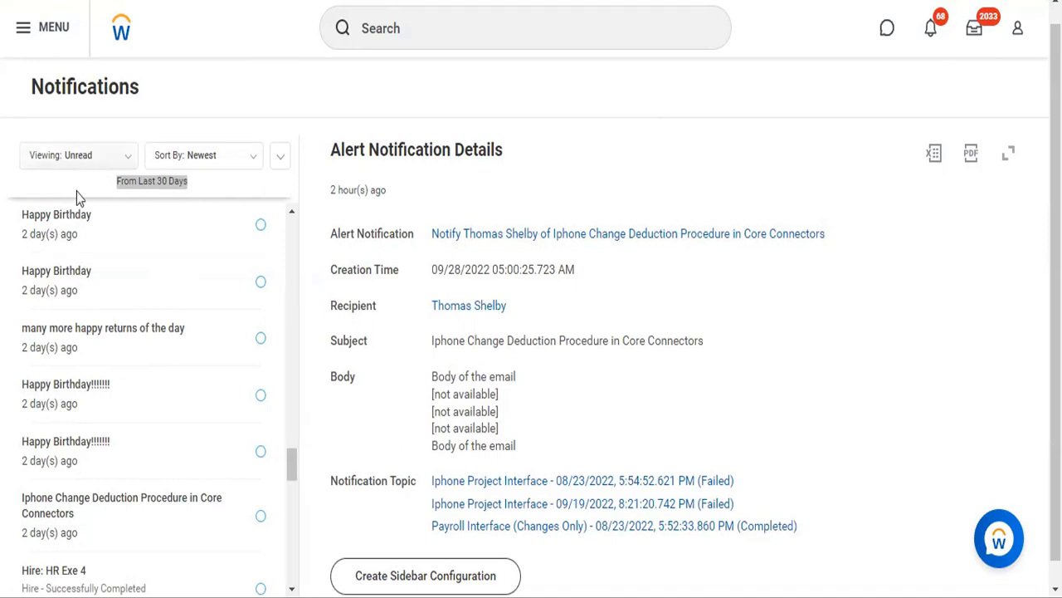
scroll(91, 464, down, 6)
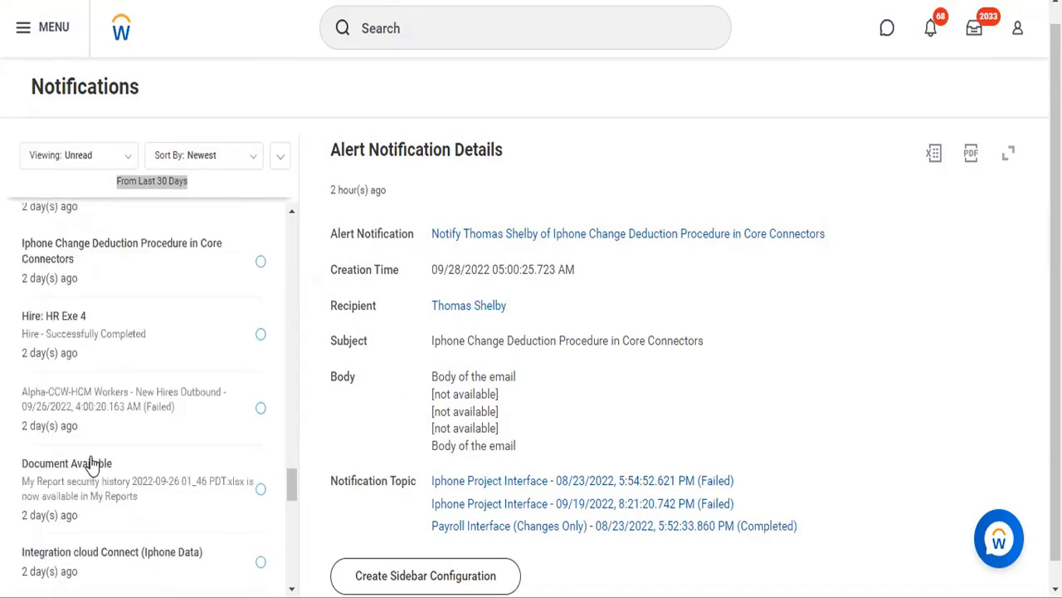
scroll(92, 465, down, 5)
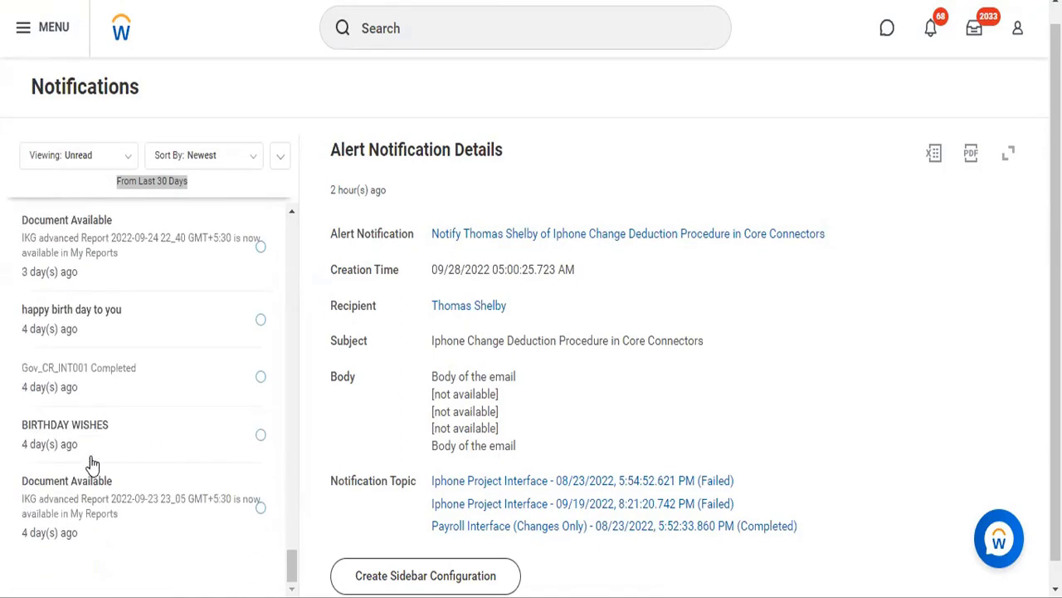
scroll(92, 465, up, 10)
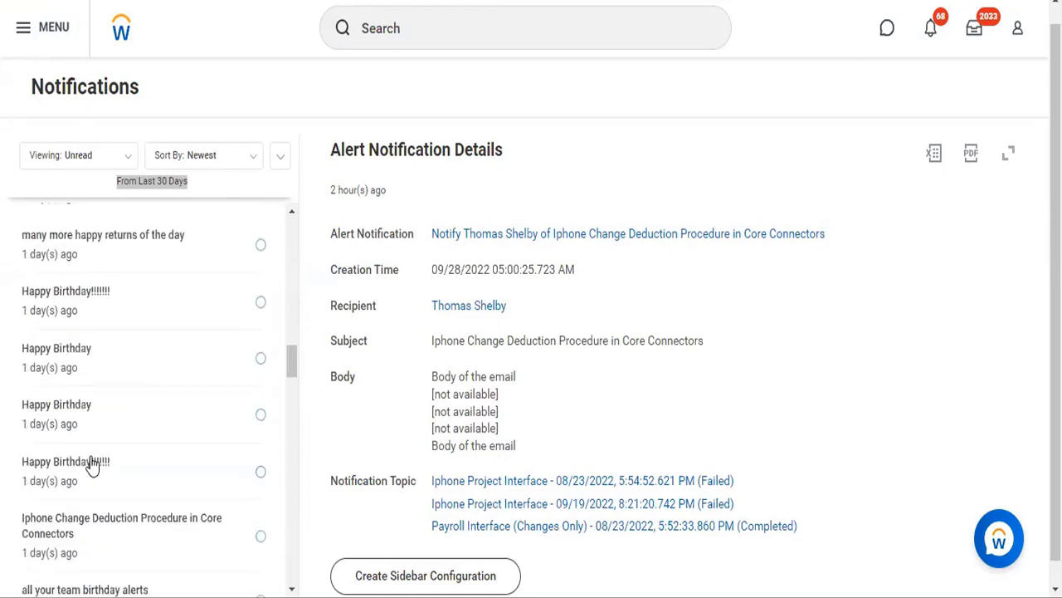
scroll(91, 465, up, 4)
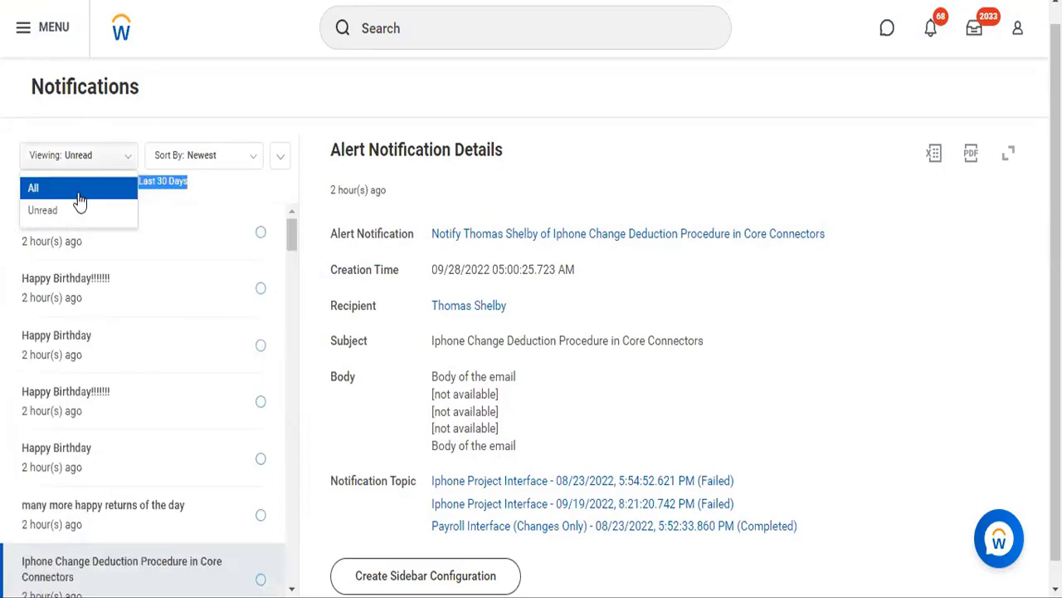
Set the notifications list to view All, sorted with Newest on Top.
click(79, 191)
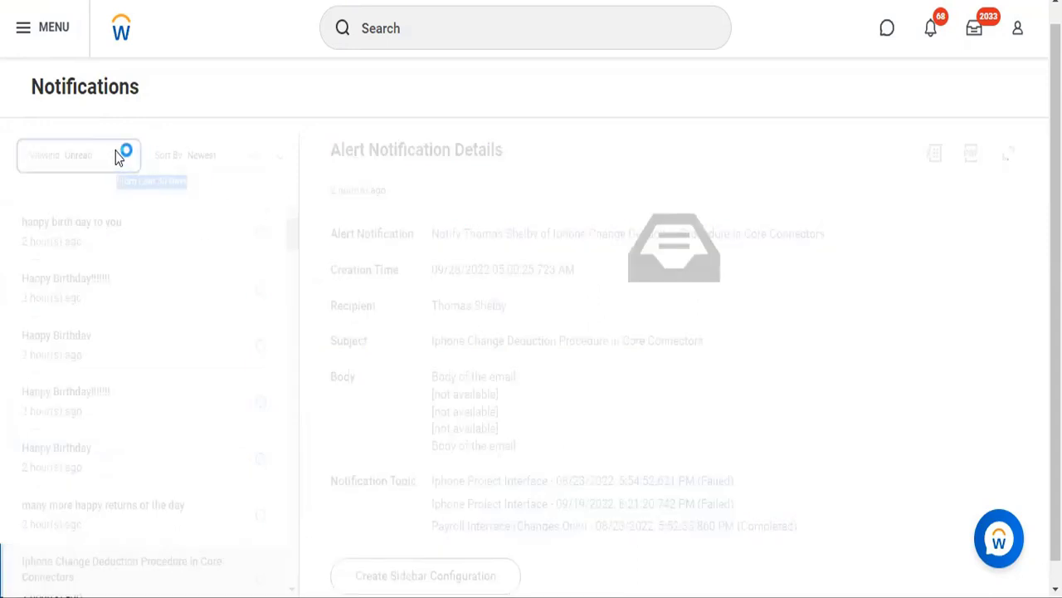
click(231, 164)
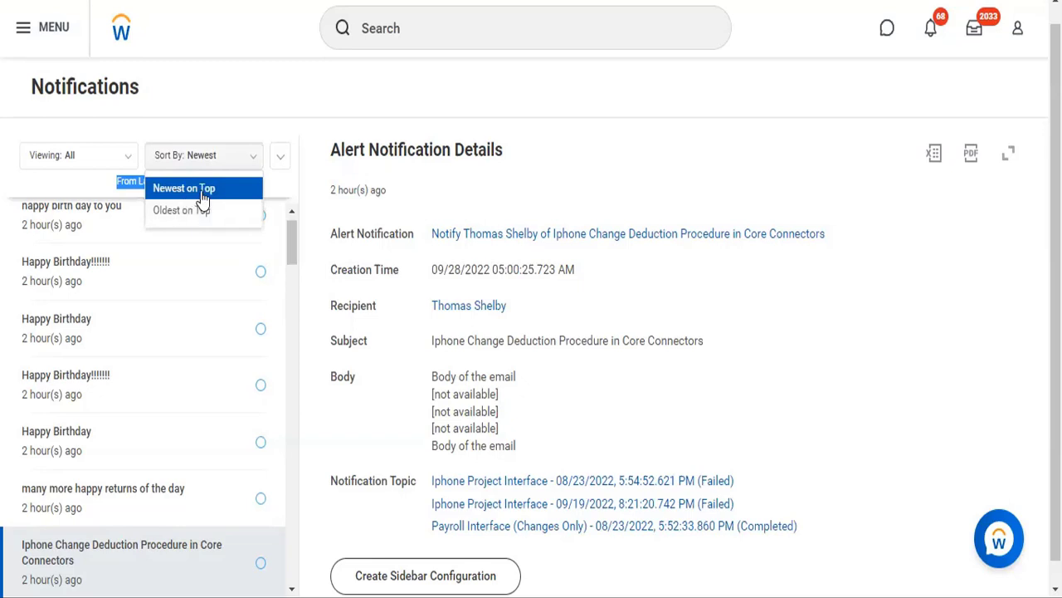
click(201, 191)
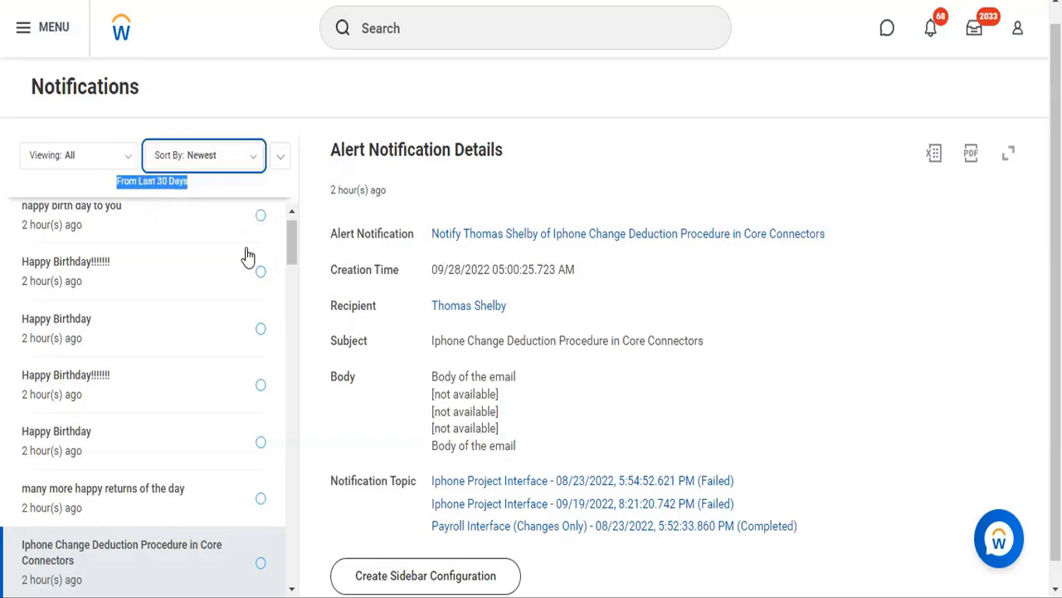
scroll(144, 257, up, 1)
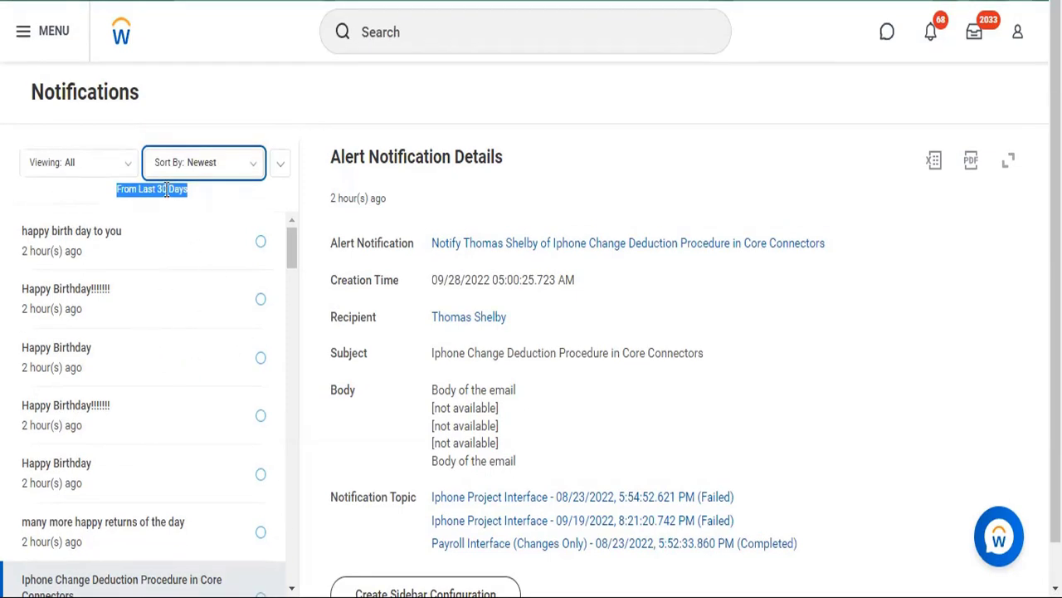
Try sorting the notifications with Oldest on Top, and return the order to Newest on Top.
click(212, 170)
click(181, 220)
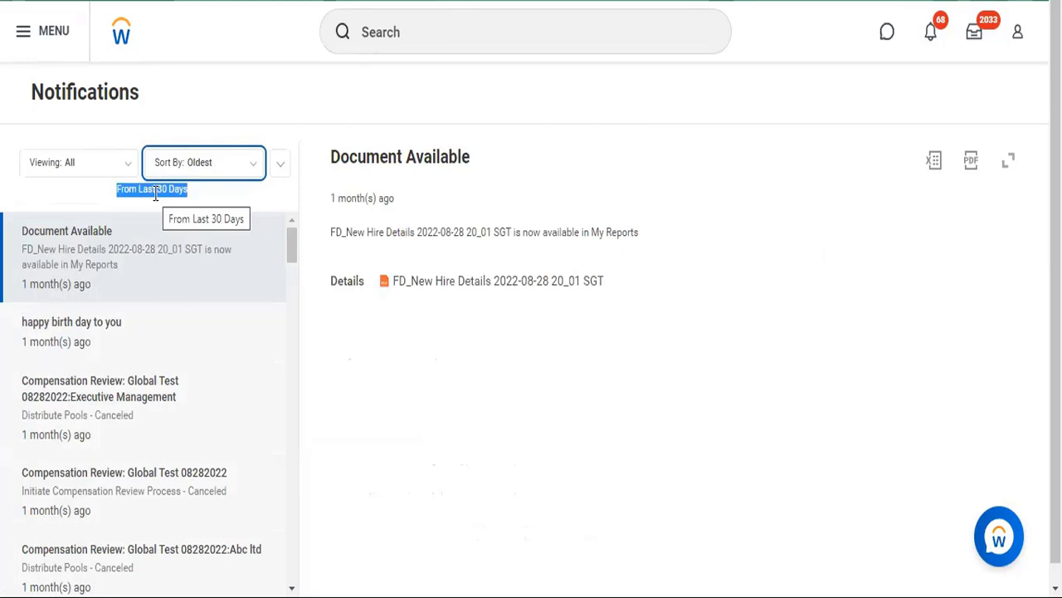
click(223, 169)
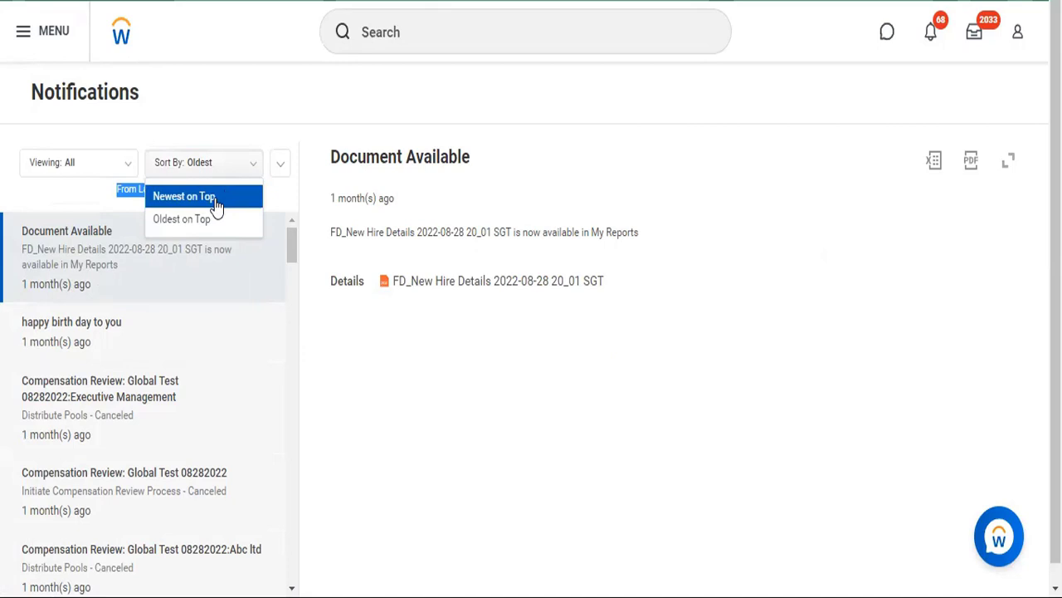
click(214, 199)
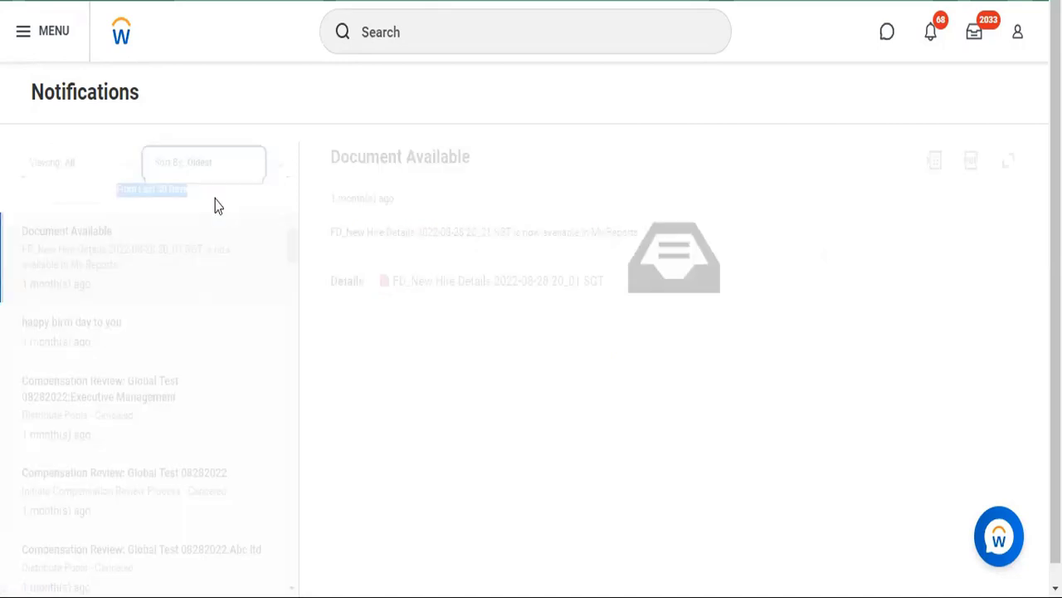
Filter the notifications to Unread and mark all of them as read.
click(55, 169)
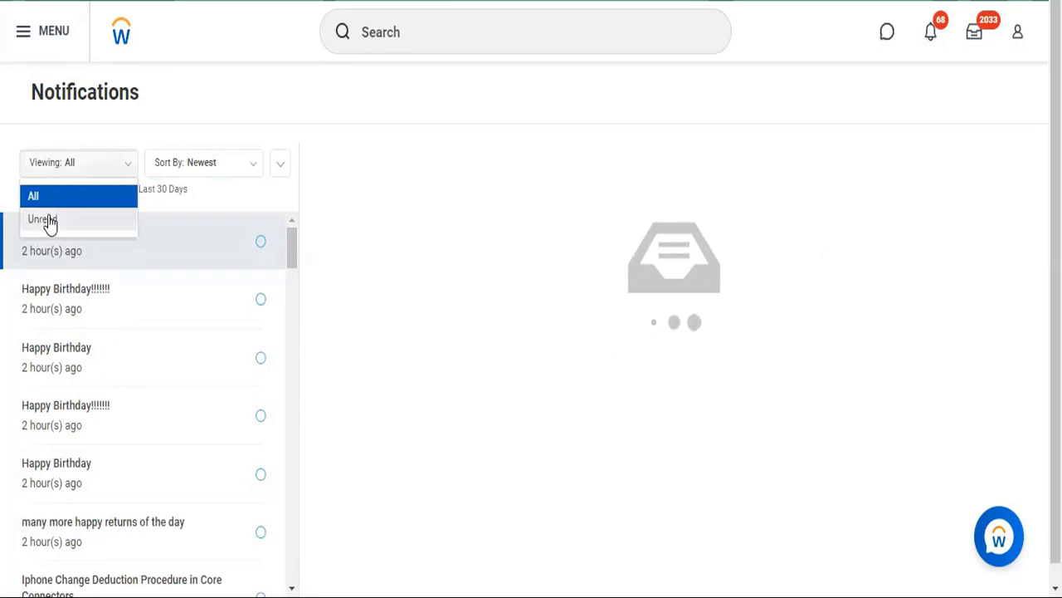
click(43, 220)
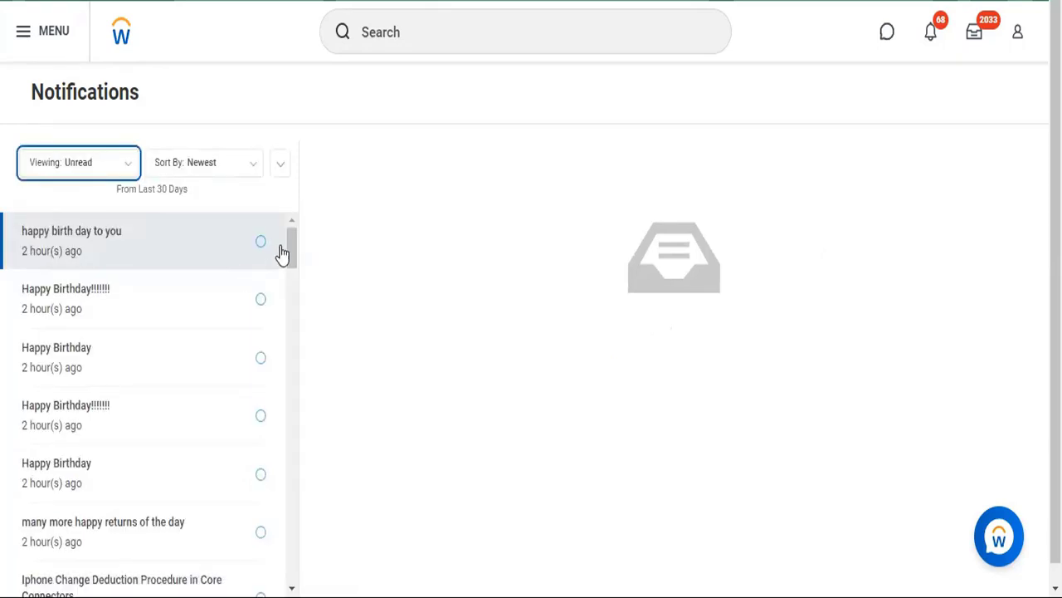
click(279, 164)
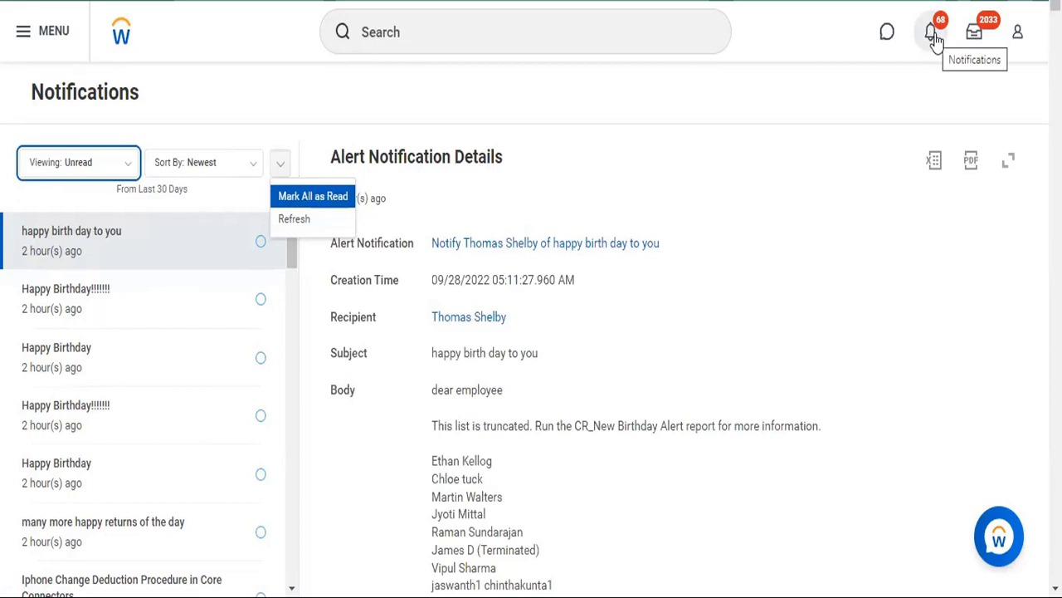
click(309, 197)
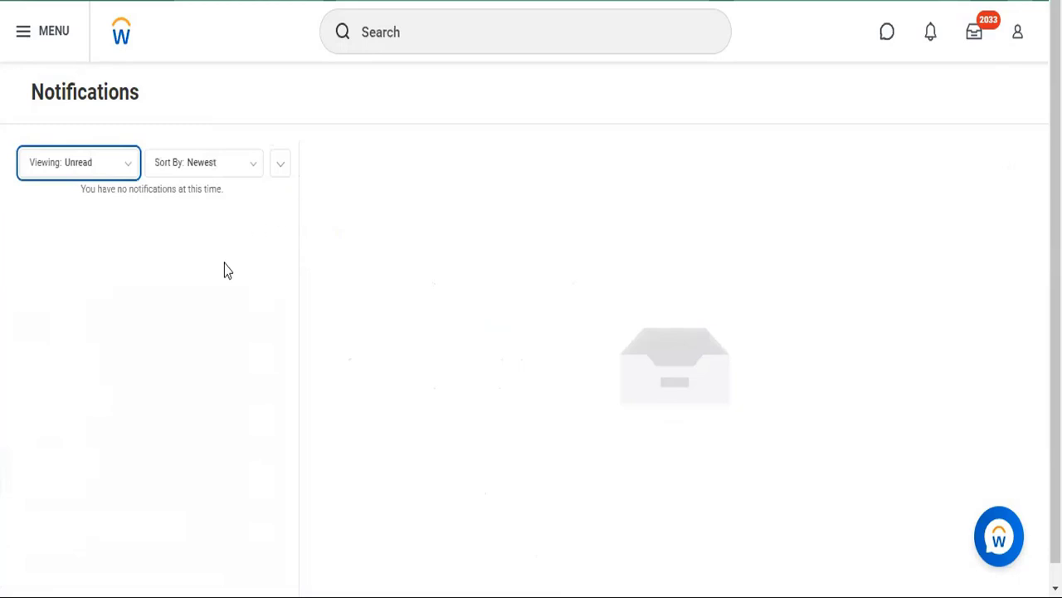
Switch the notifications filter back to All so that read items are listed too.
click(76, 166)
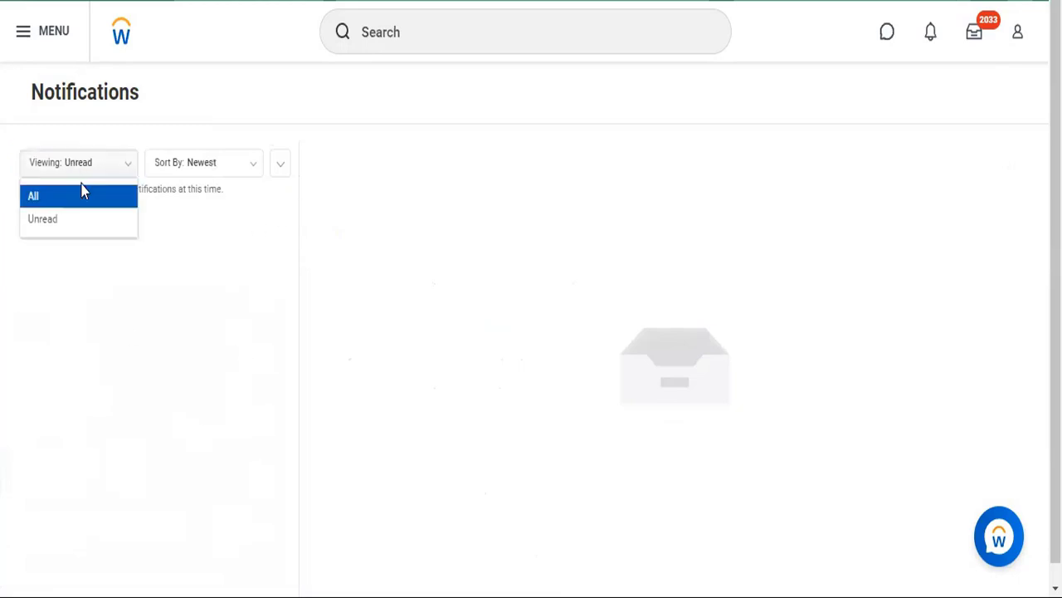
click(81, 203)
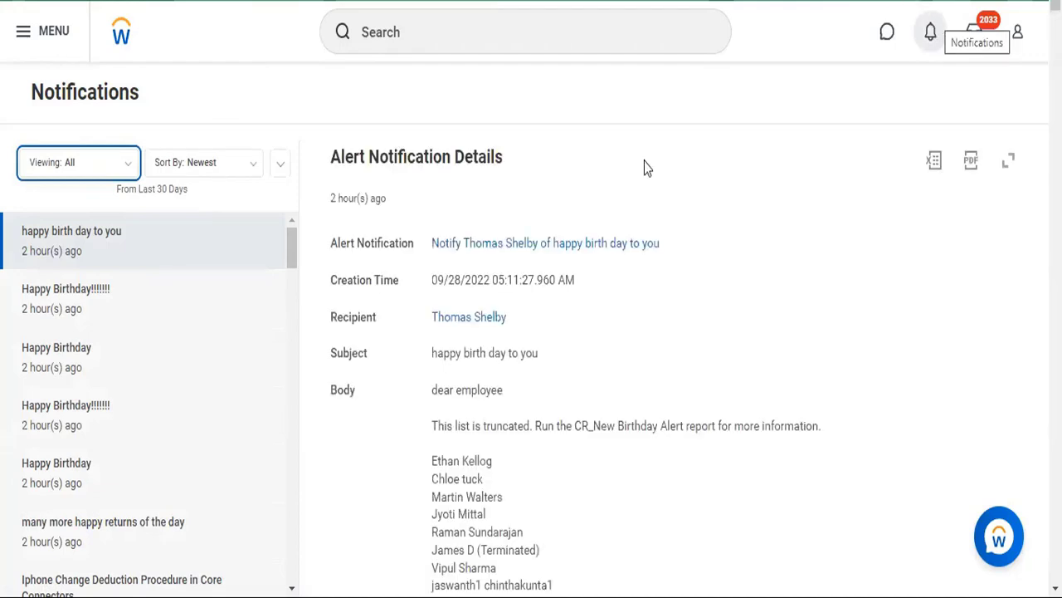
Return to the home page and open the Inbox, viewing All actions.
click(126, 34)
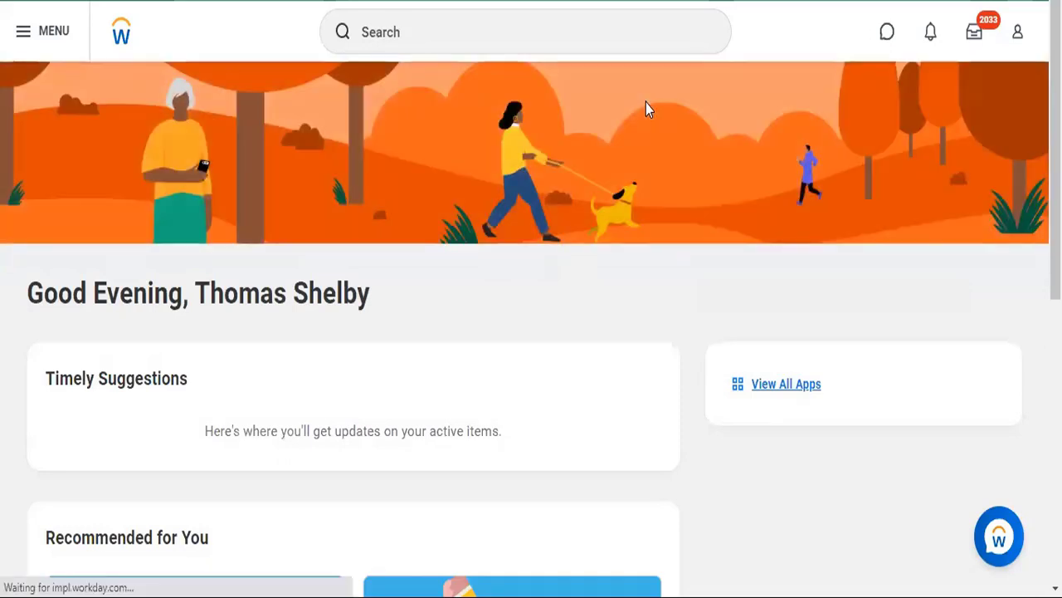
click(975, 35)
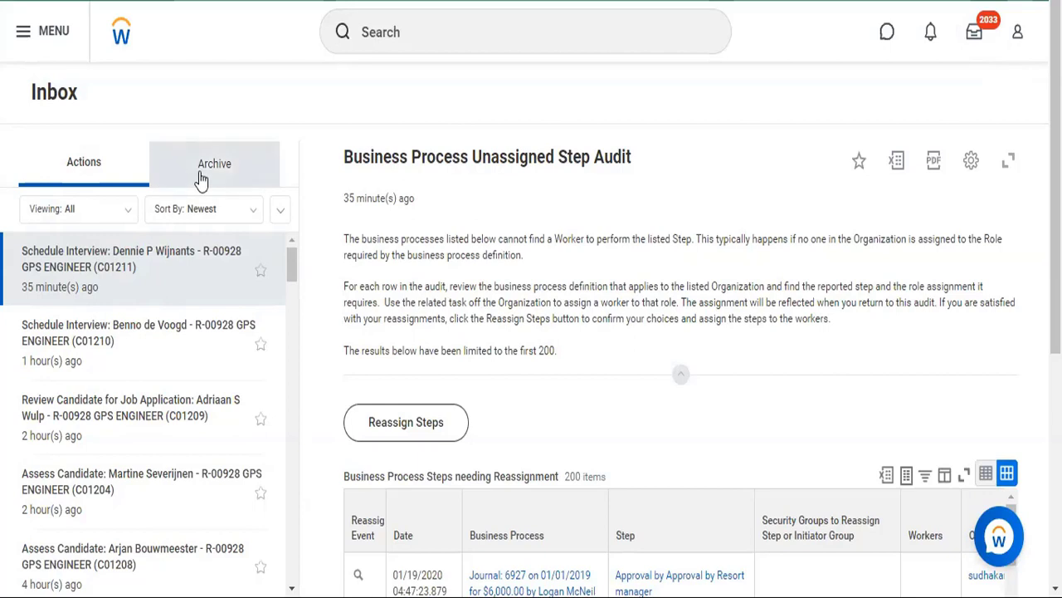
click(85, 217)
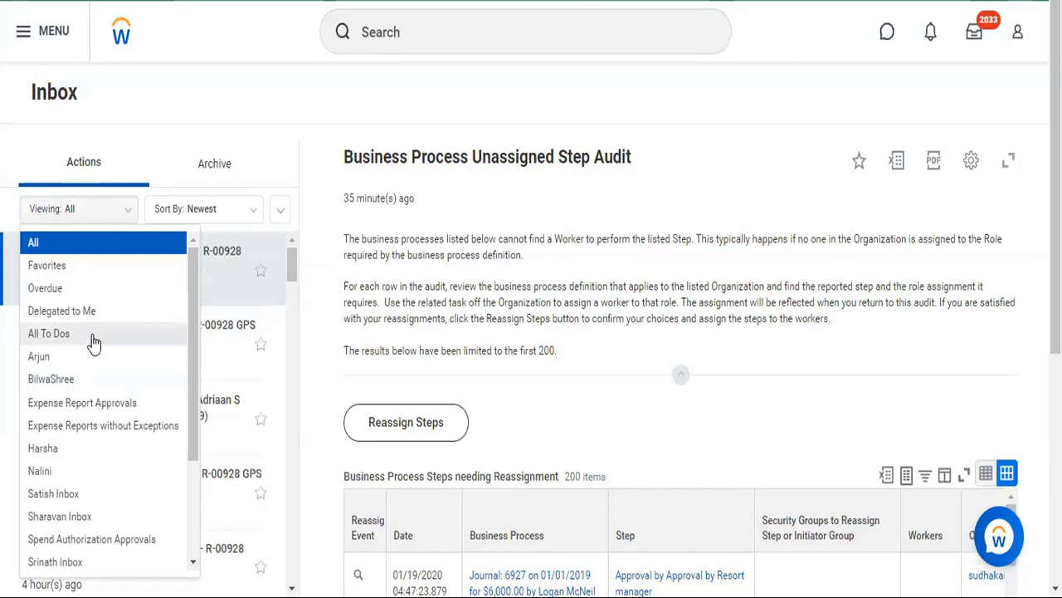
click(100, 252)
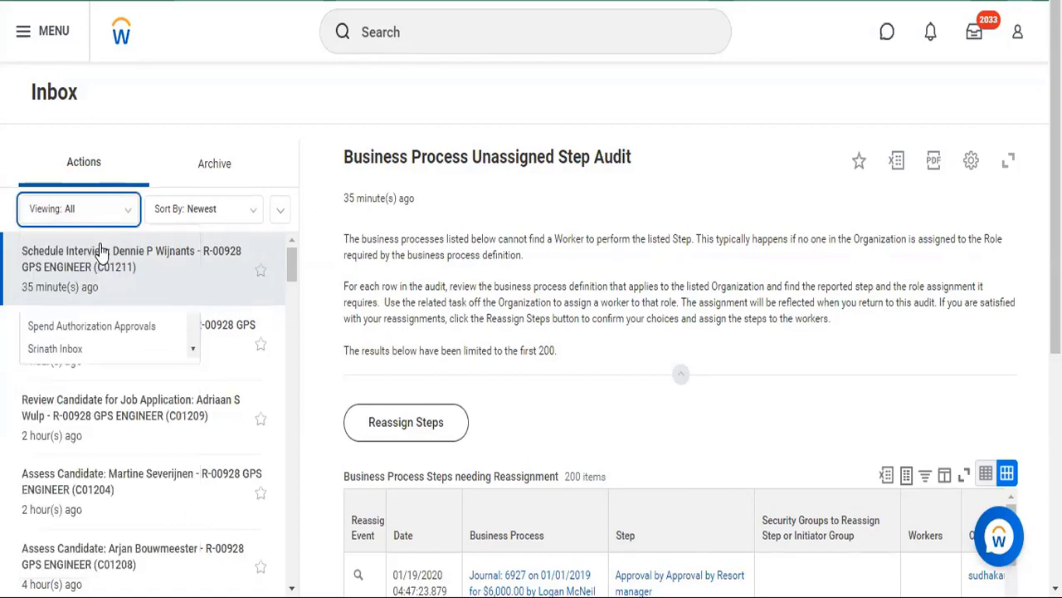
Examine the newest Schedule Interview action in the Inbox, including the title and age of its audit page.
click(178, 301)
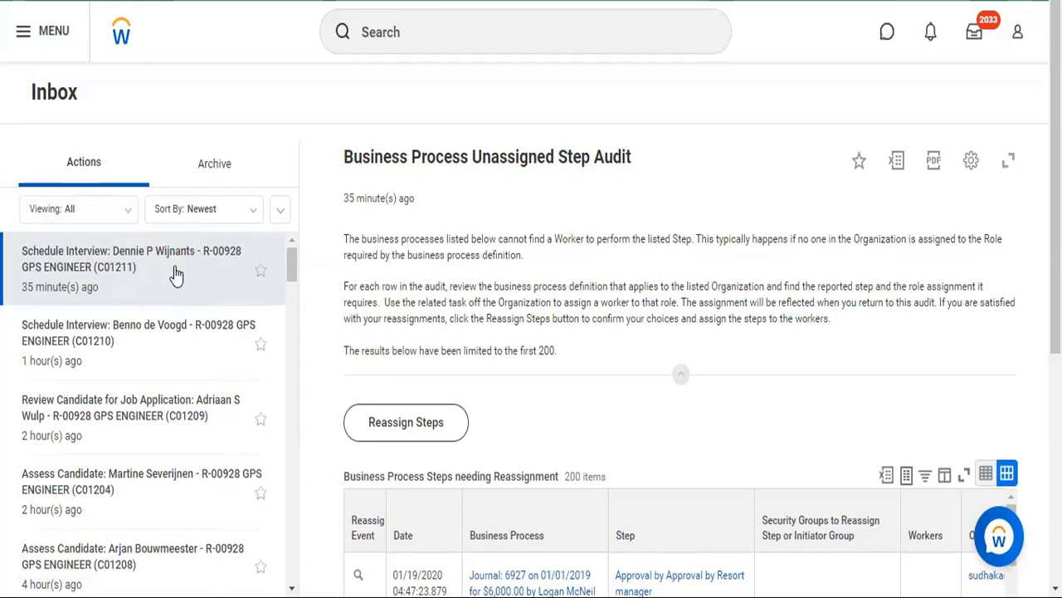
triple_click(398, 149)
triple_click(361, 202)
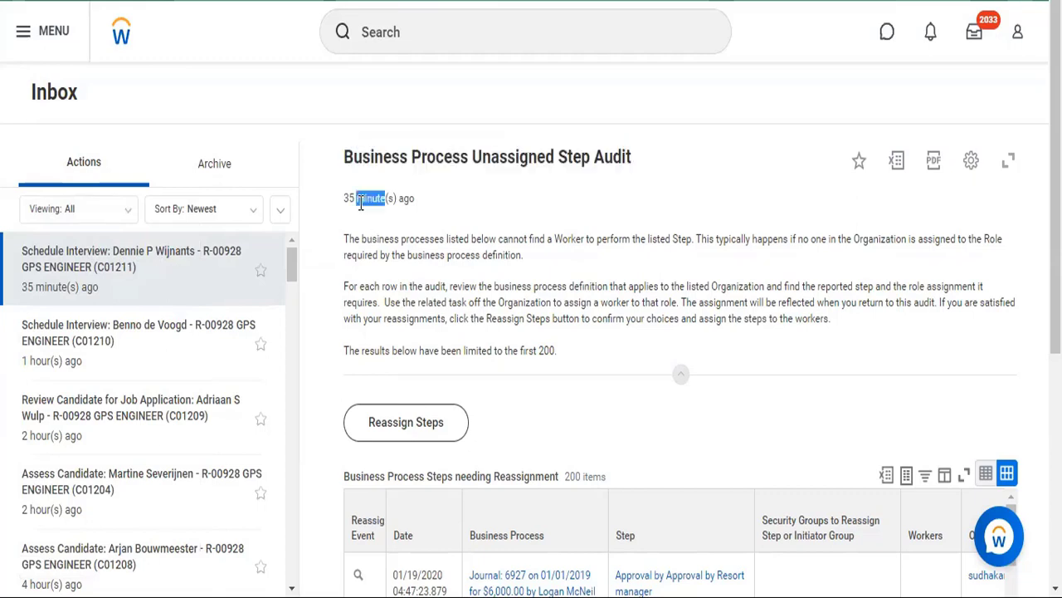
triple_click(396, 158)
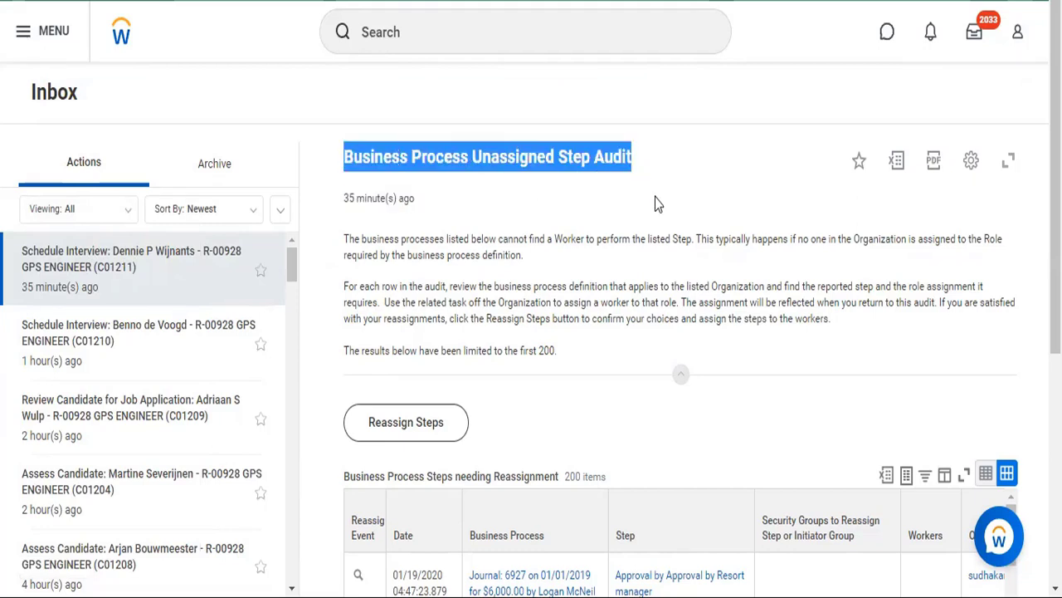
Examine the Business Process Unassigned Step Audit page, including its table of steps needing reassignment.
scroll(652, 419, down, 2)
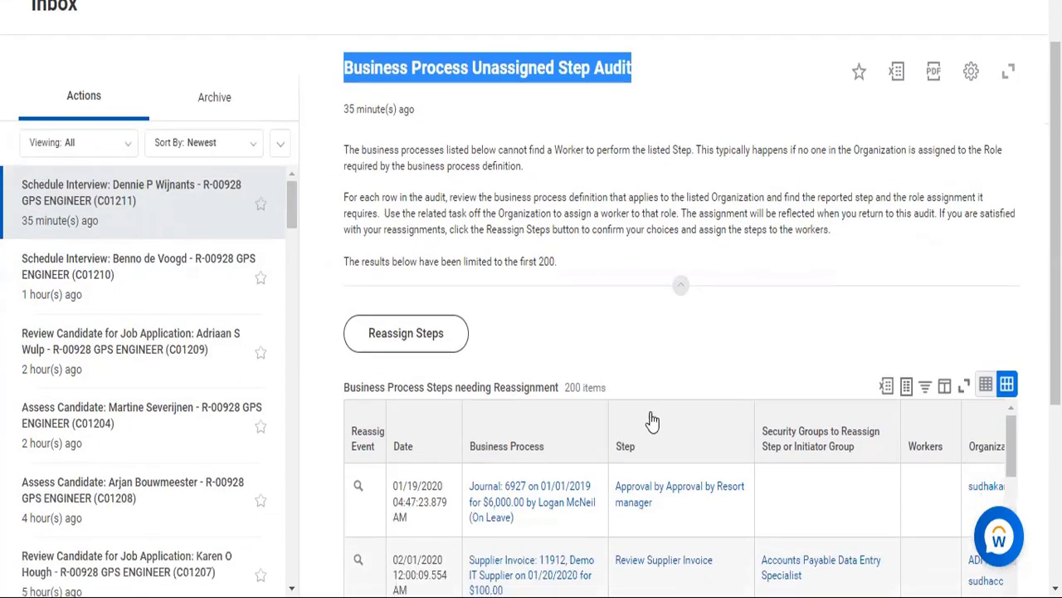
scroll(652, 419, down, 1)
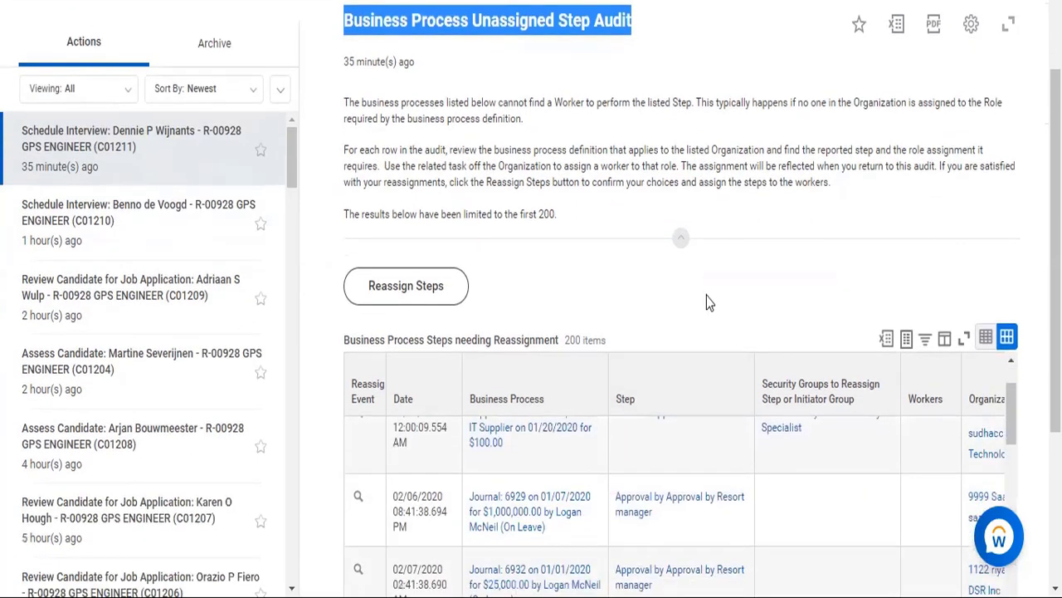
scroll(706, 295, down, 2)
scroll(707, 304, down, 1)
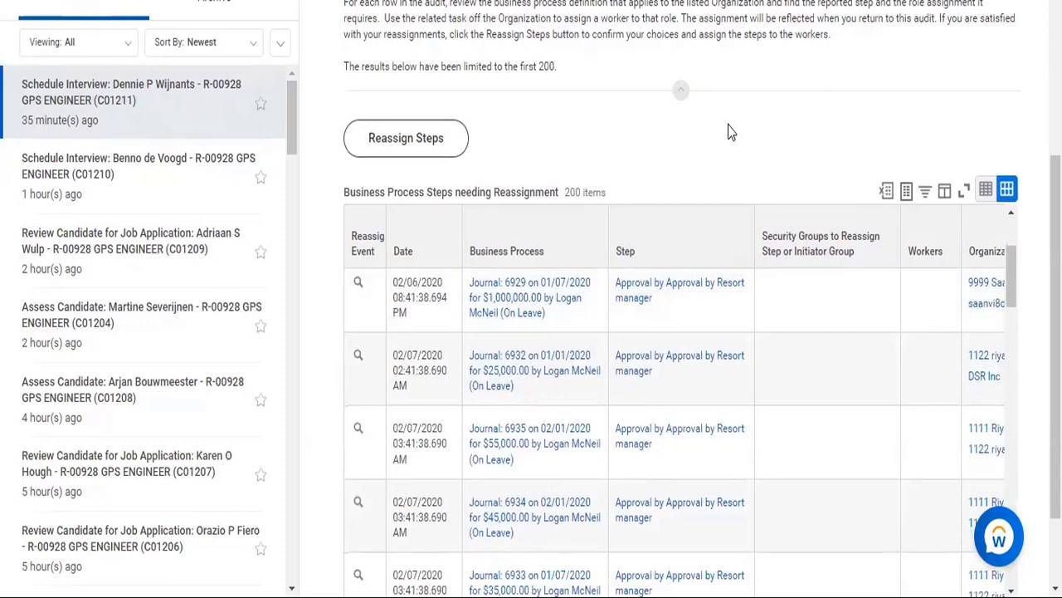
scroll(727, 130, down, 1)
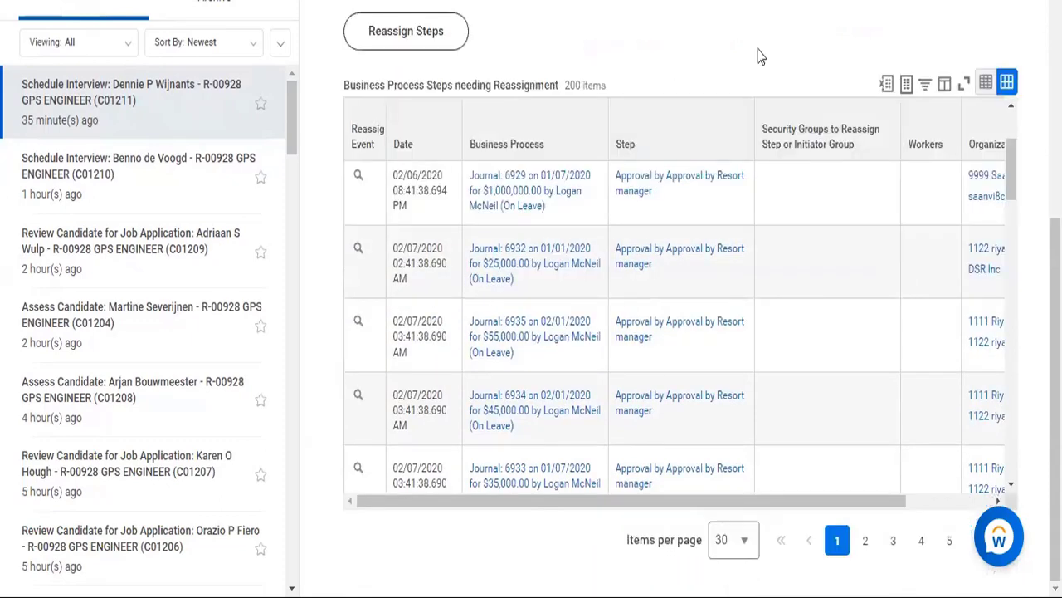
scroll(757, 56, up, 4)
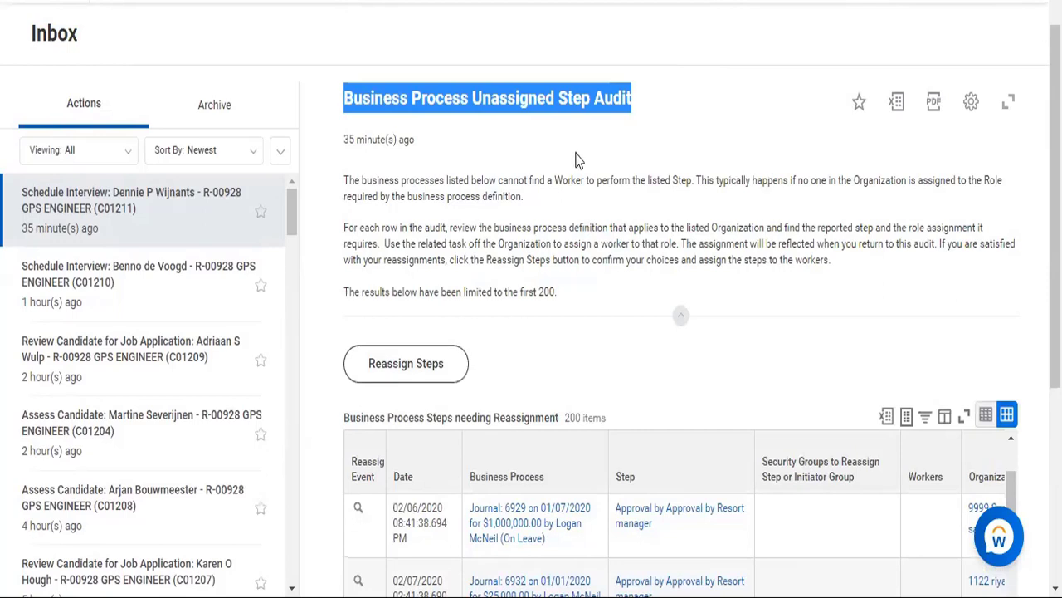
click(652, 202)
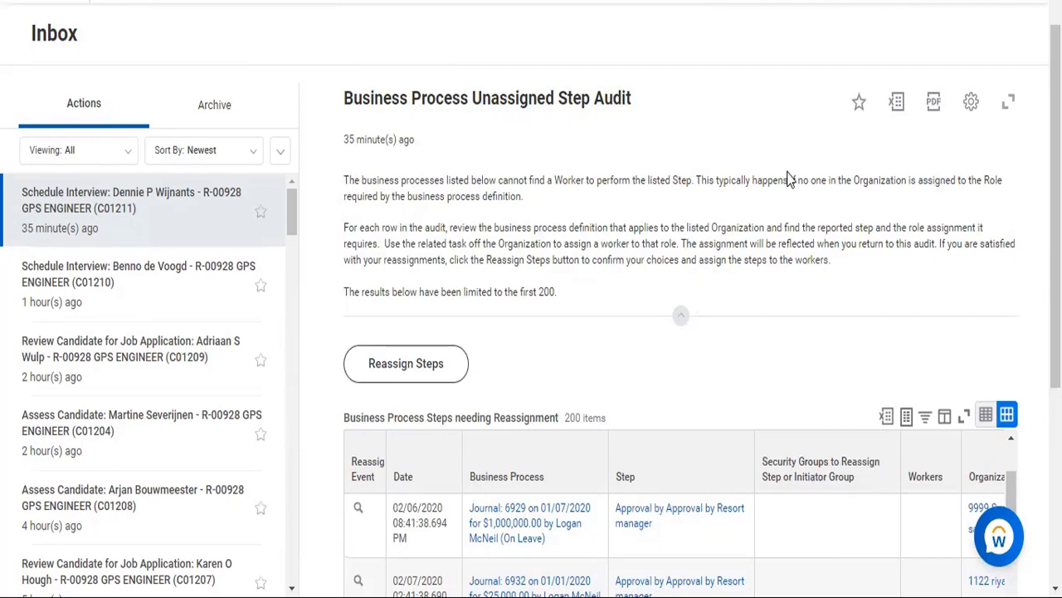
Mark the newest Schedule Interview action as a favorite from its audit page.
click(859, 103)
click(860, 105)
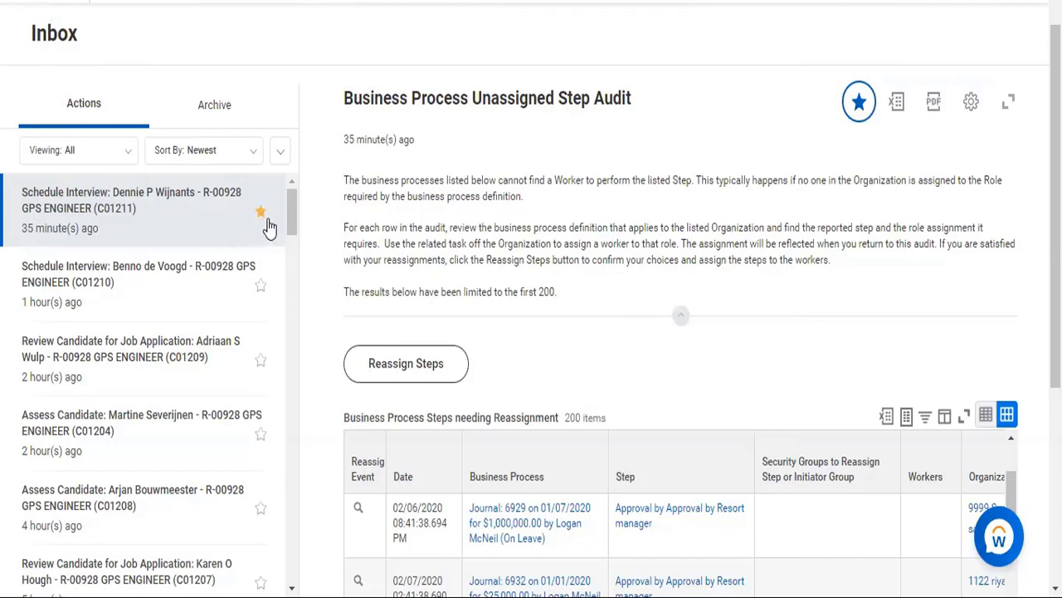
triple_click(418, 115)
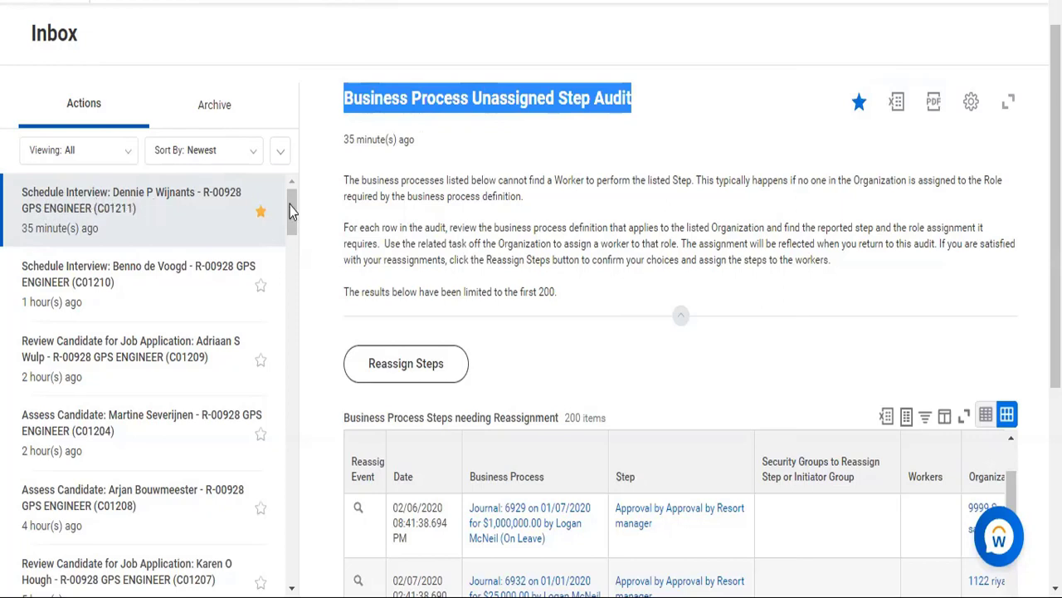
click(697, 141)
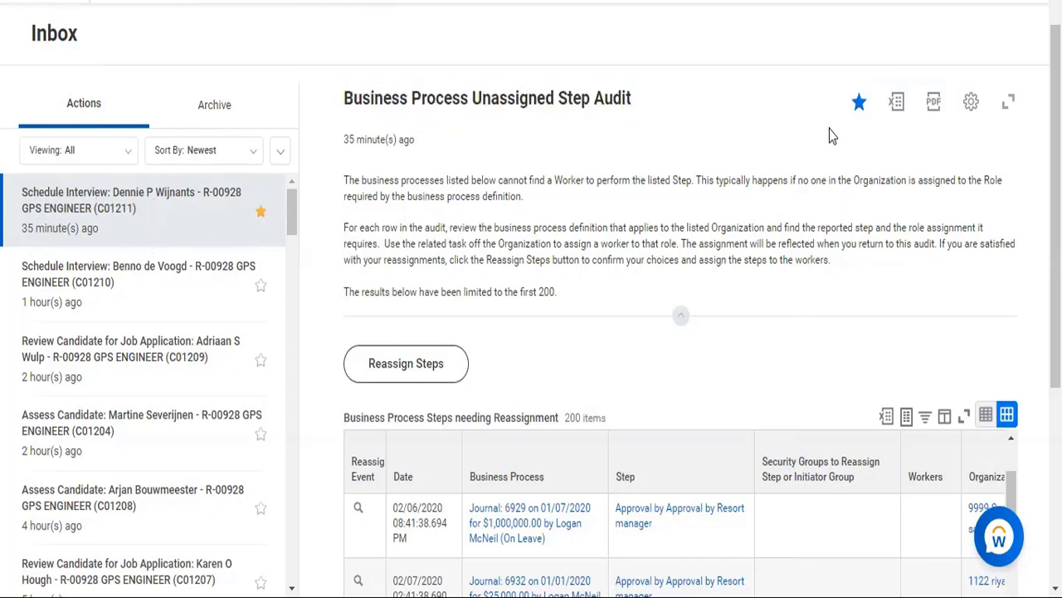
Export the Business Process Unassigned Step Audit to Excel and open the downloaded workbook.
scroll(790, 141, up, 1)
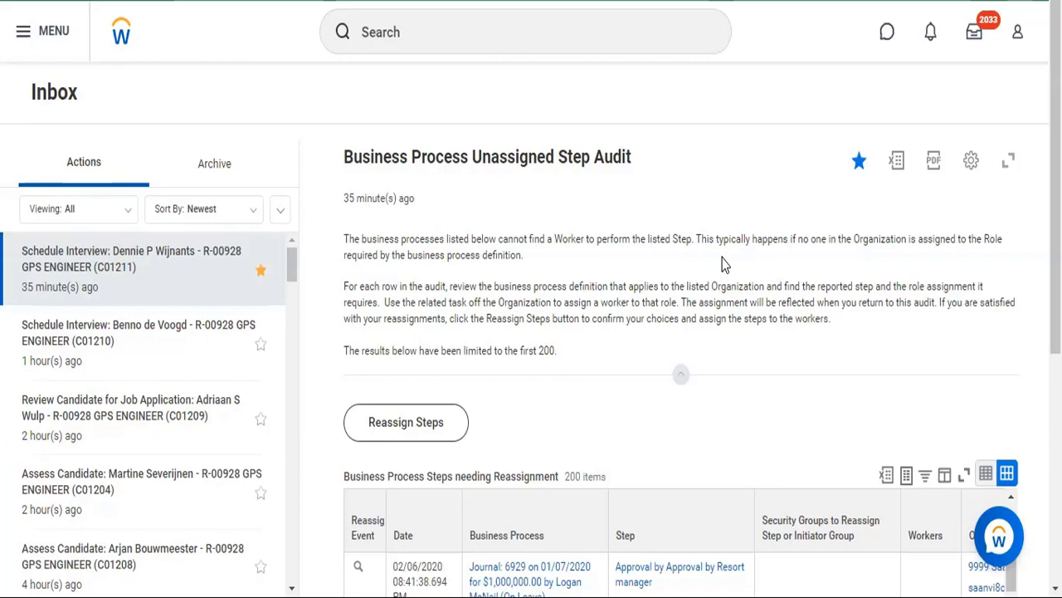
click(897, 164)
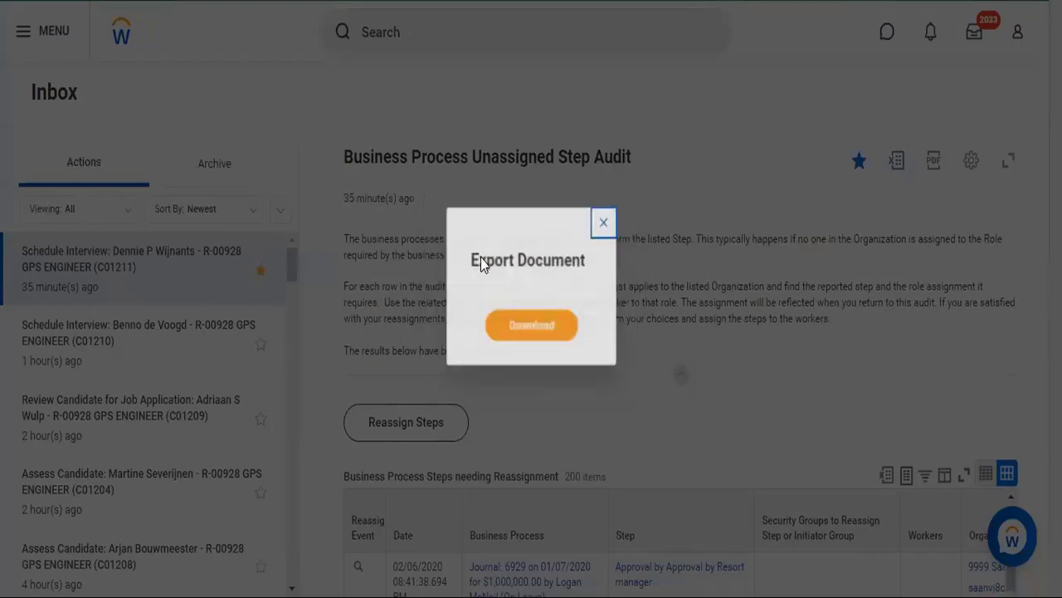
click(532, 328)
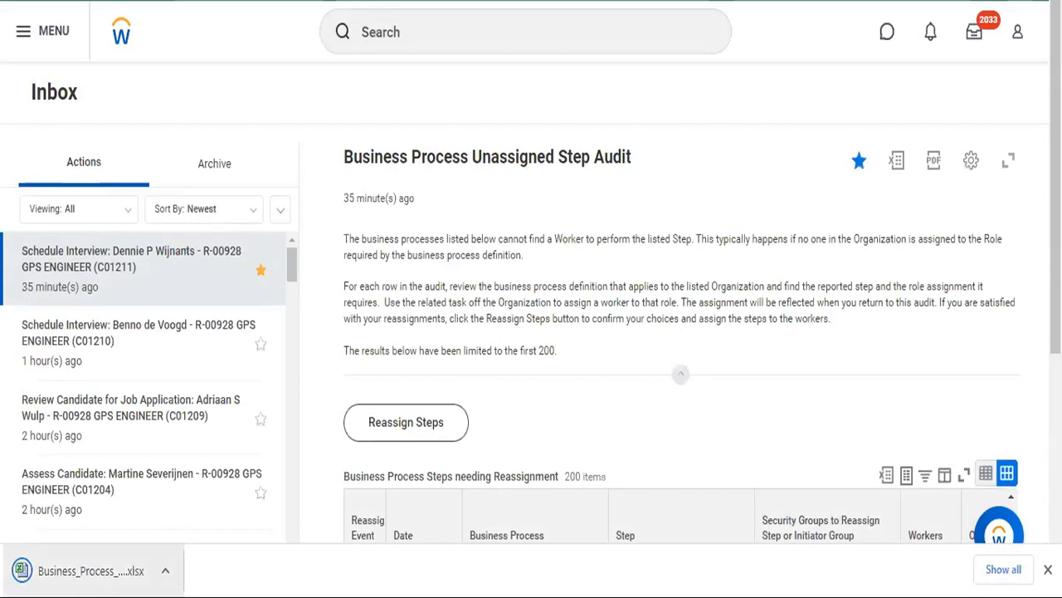
click(90, 570)
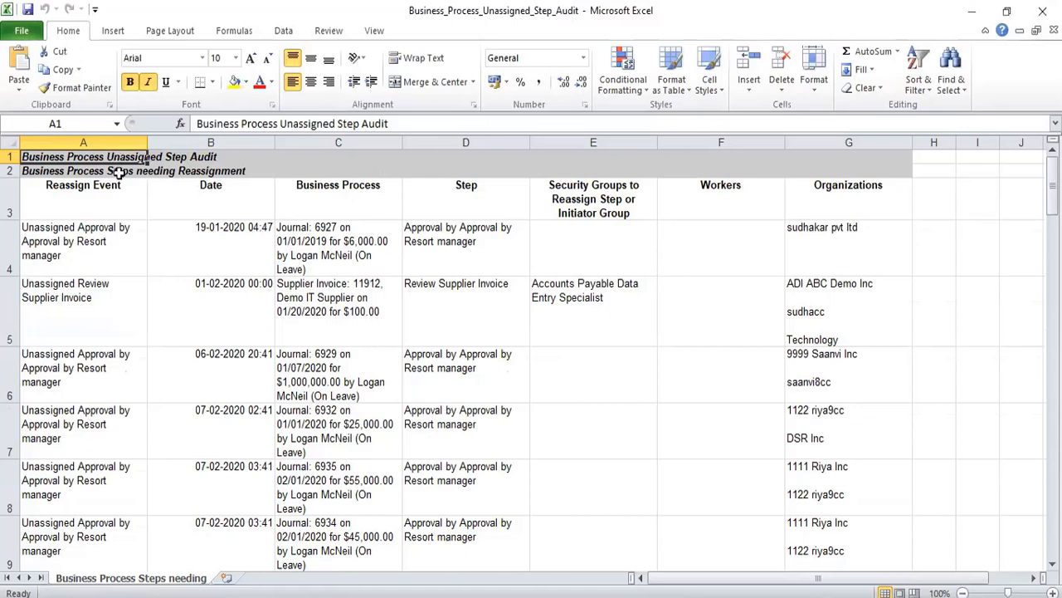
Review the exported workbook's column headers in row 3, from Reassign Event through Organizations.
click(82, 204)
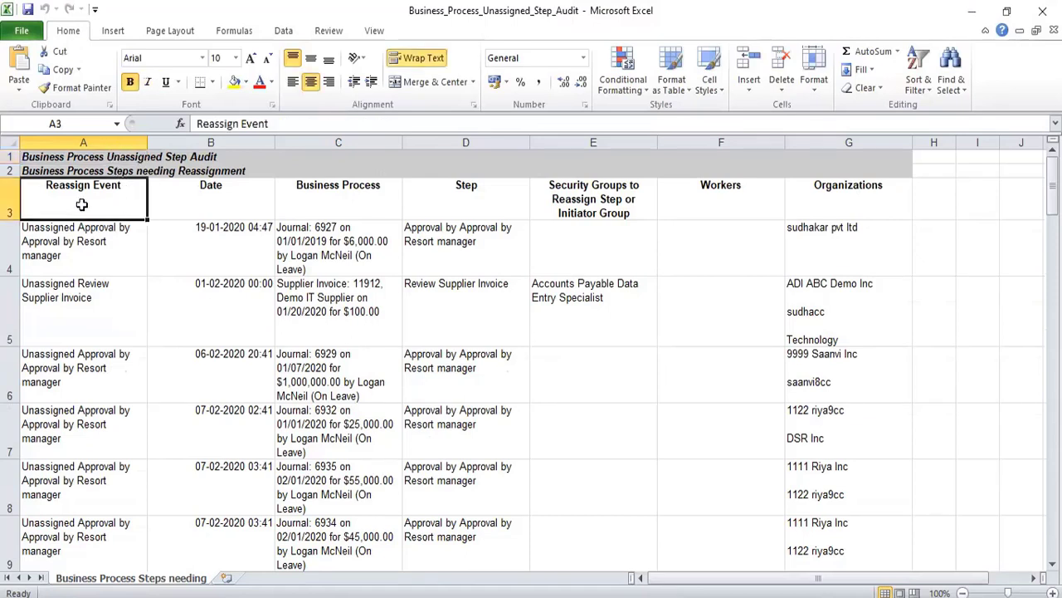
click(225, 203)
click(343, 187)
click(465, 190)
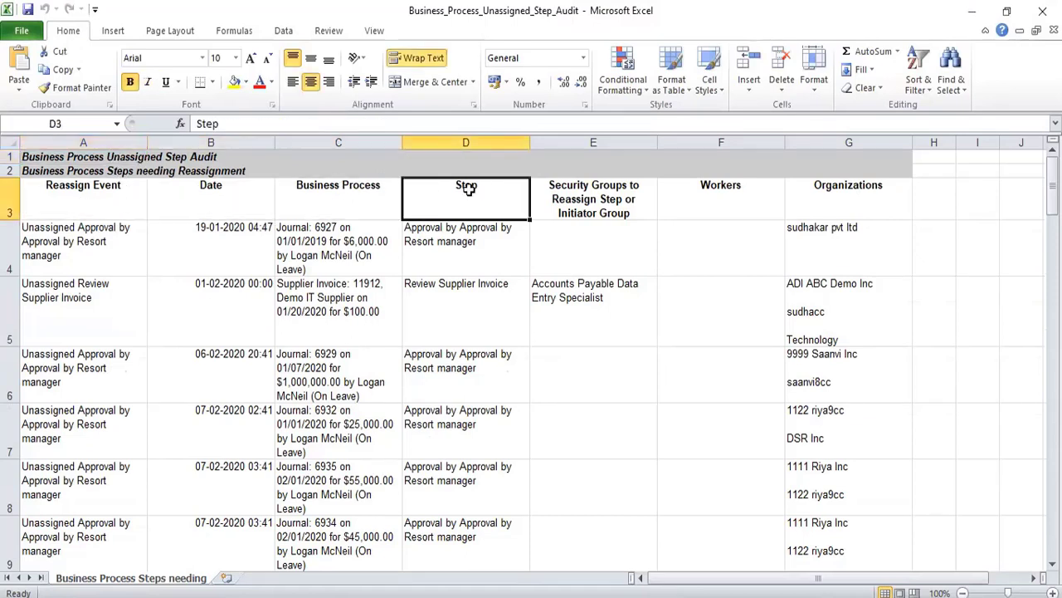
click(583, 204)
click(708, 204)
click(838, 203)
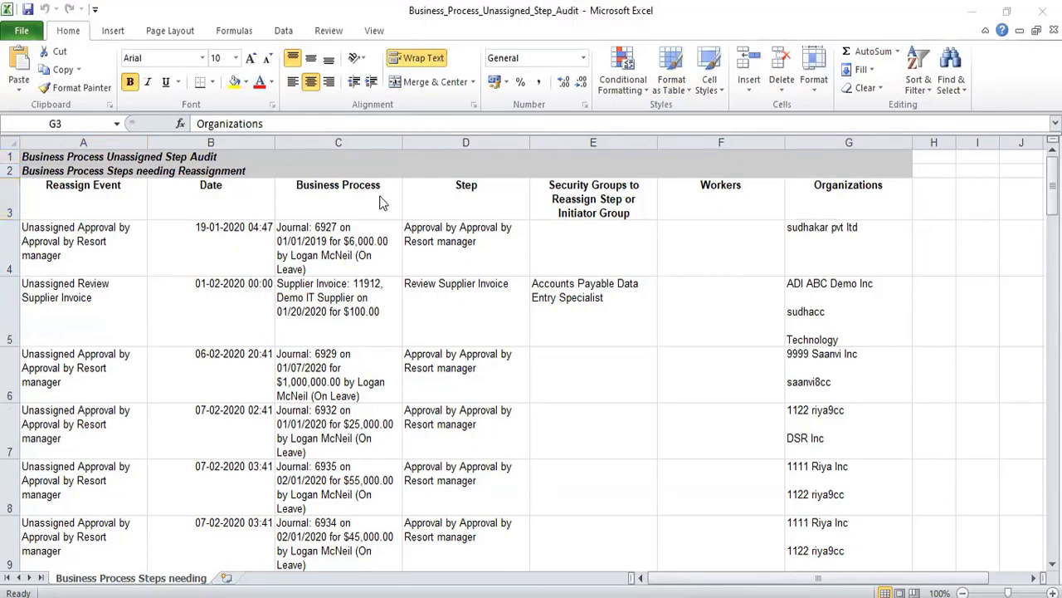
Compare the Workday audit page with the exported Excel workbook and return to the Workday Inbox.
mouse_move(523, 560)
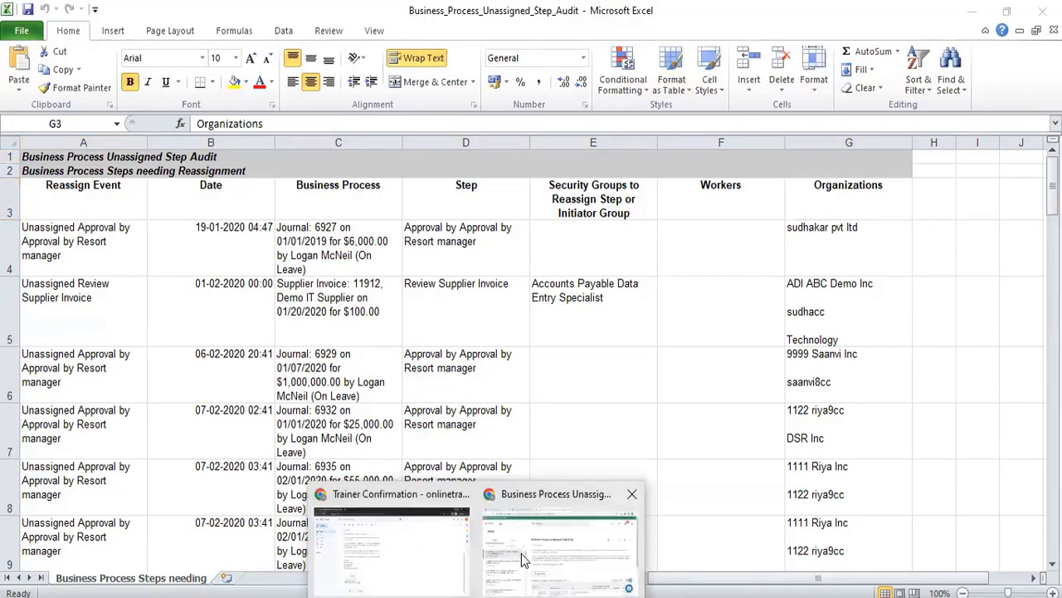
click(571, 548)
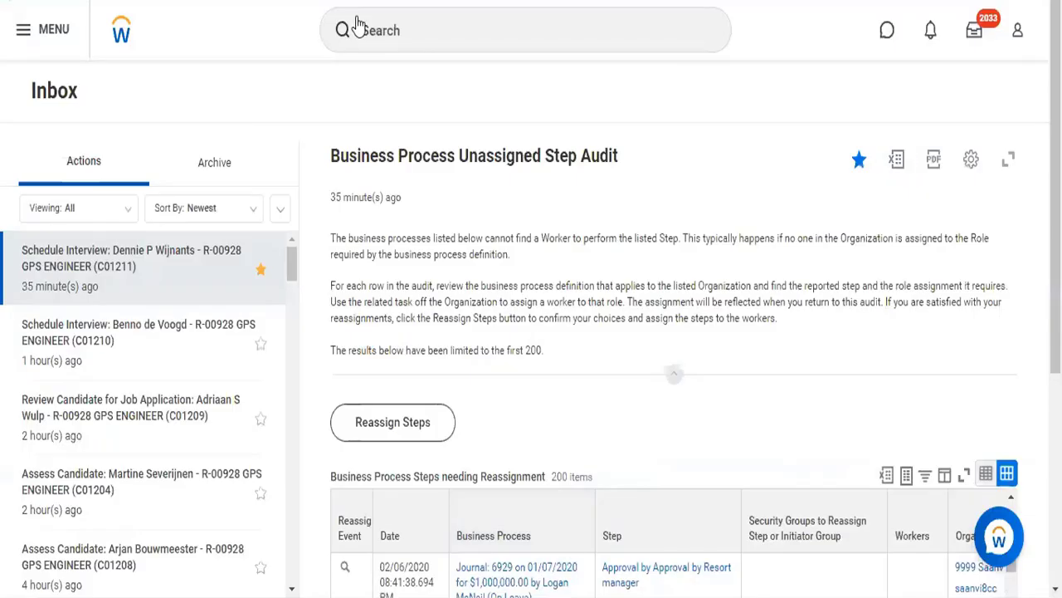
key(alt+Tab)
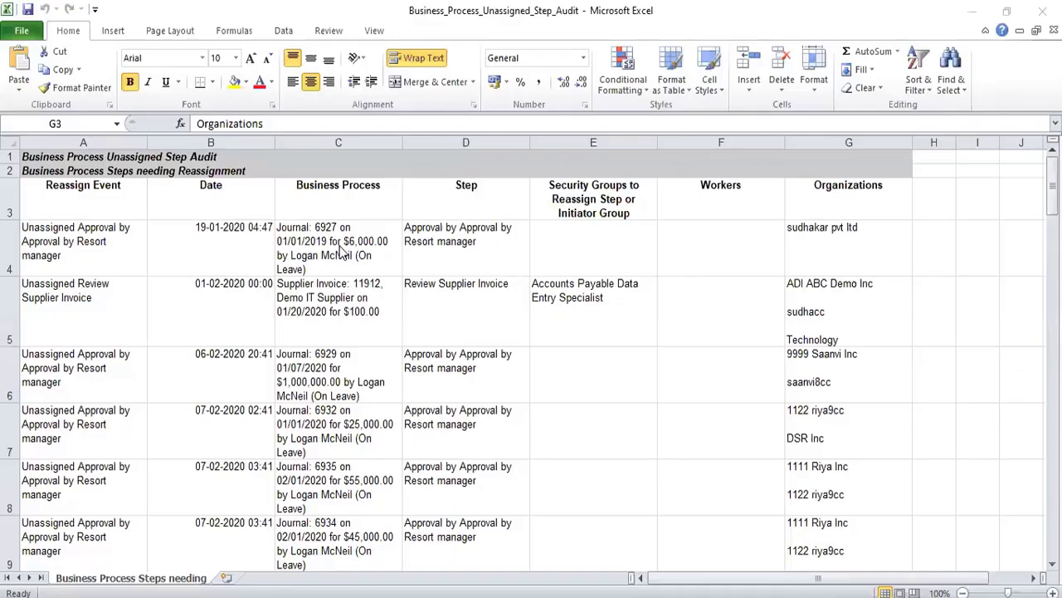
click(122, 217)
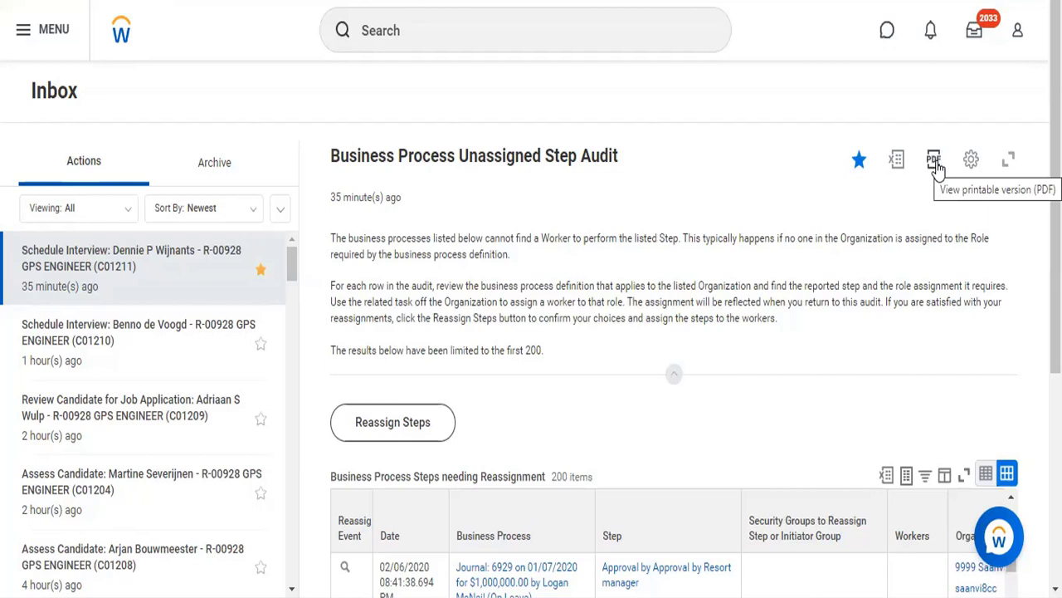
Export the audit as a printable PDF and open the downloaded file to check its page count.
click(935, 162)
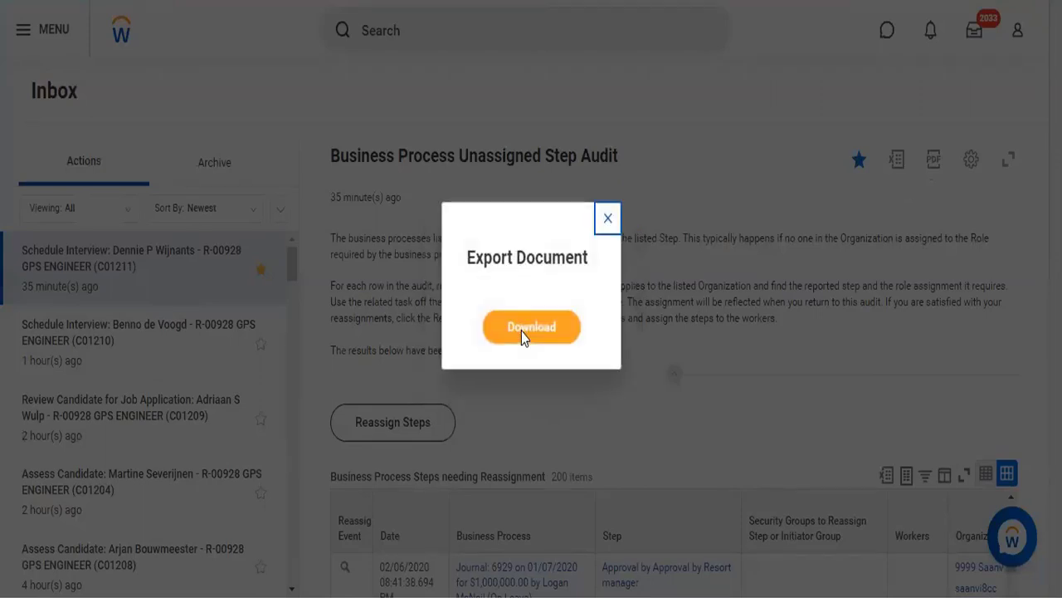
click(528, 327)
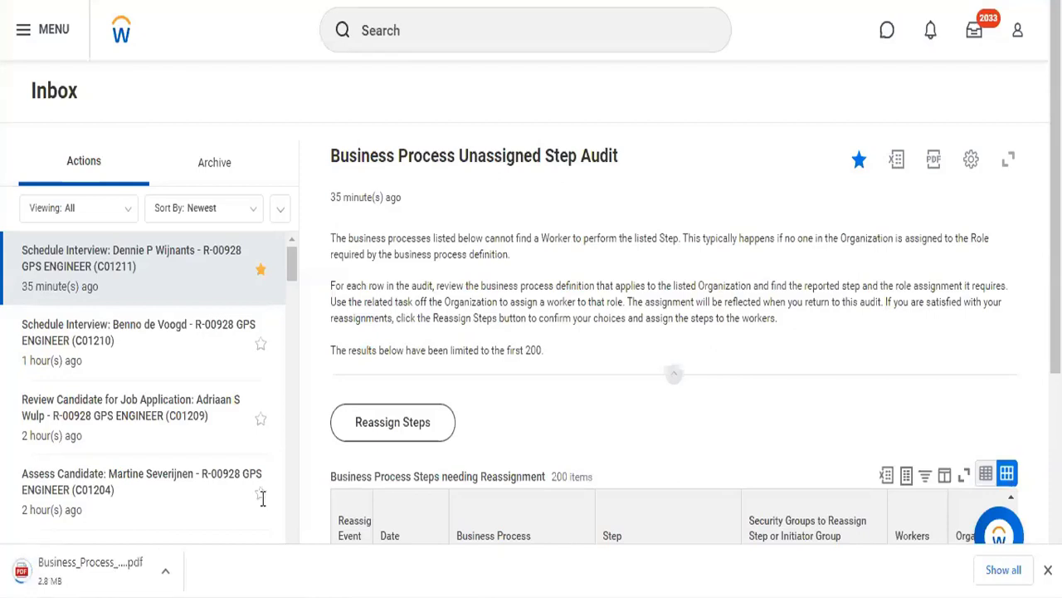
click(71, 585)
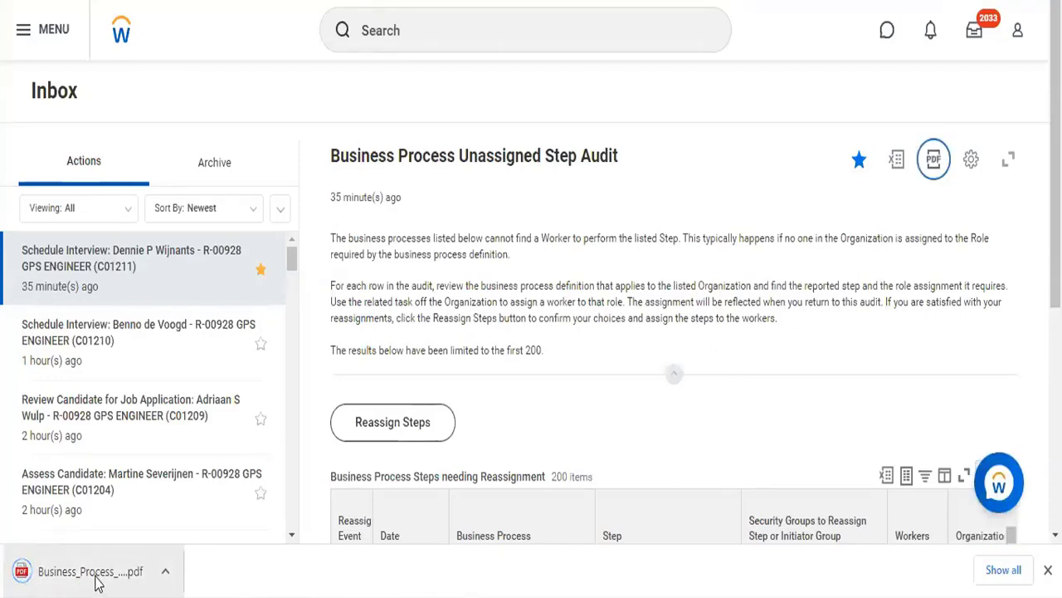
click(95, 582)
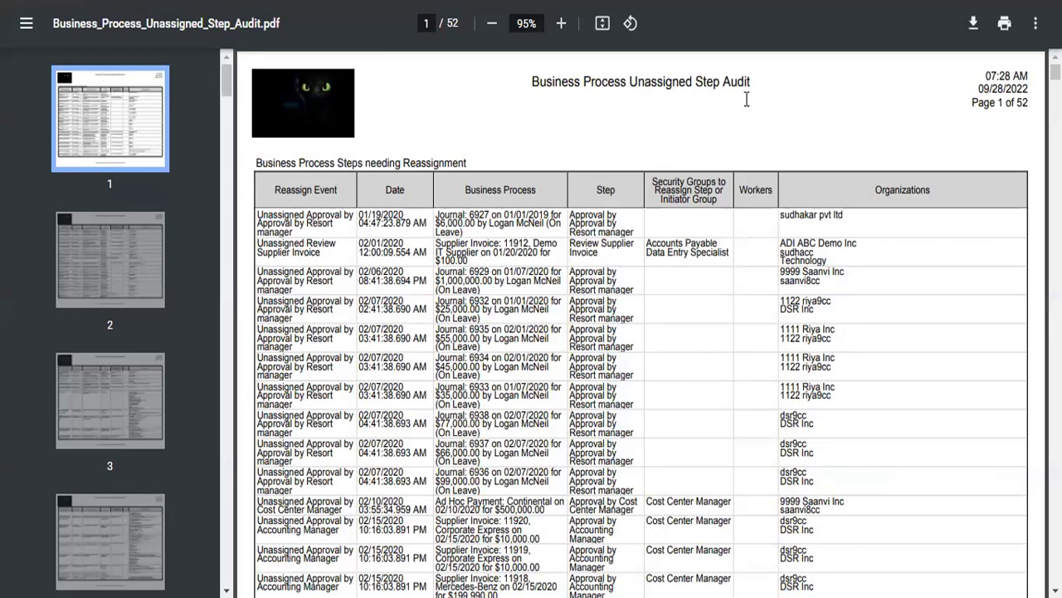
double_click(453, 24)
key(alt+Left)
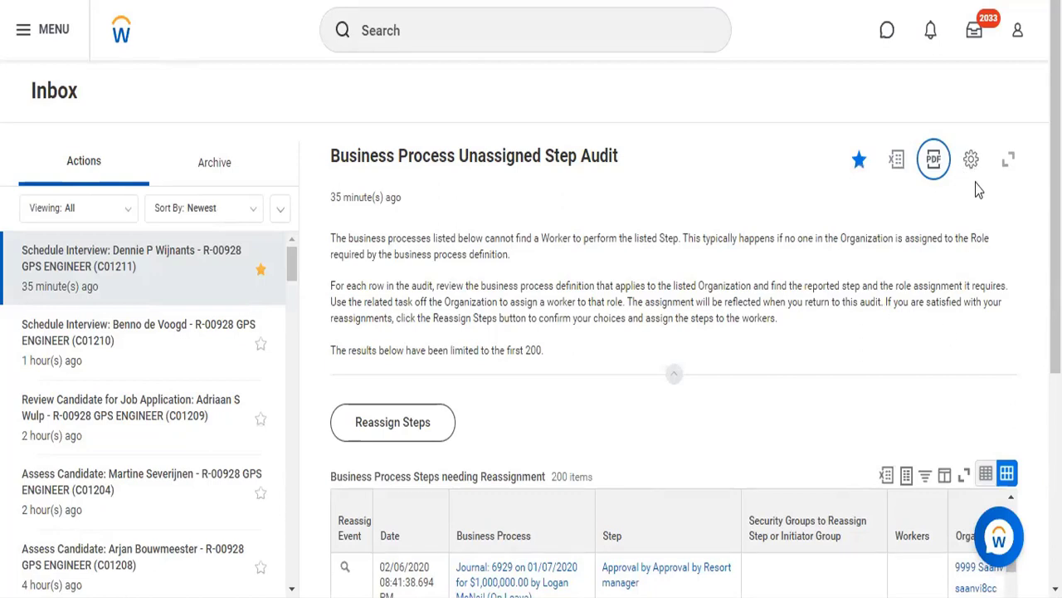
Review the audit's title and description, and view the details of the underlying recruiting event.
mouse_move(971, 166)
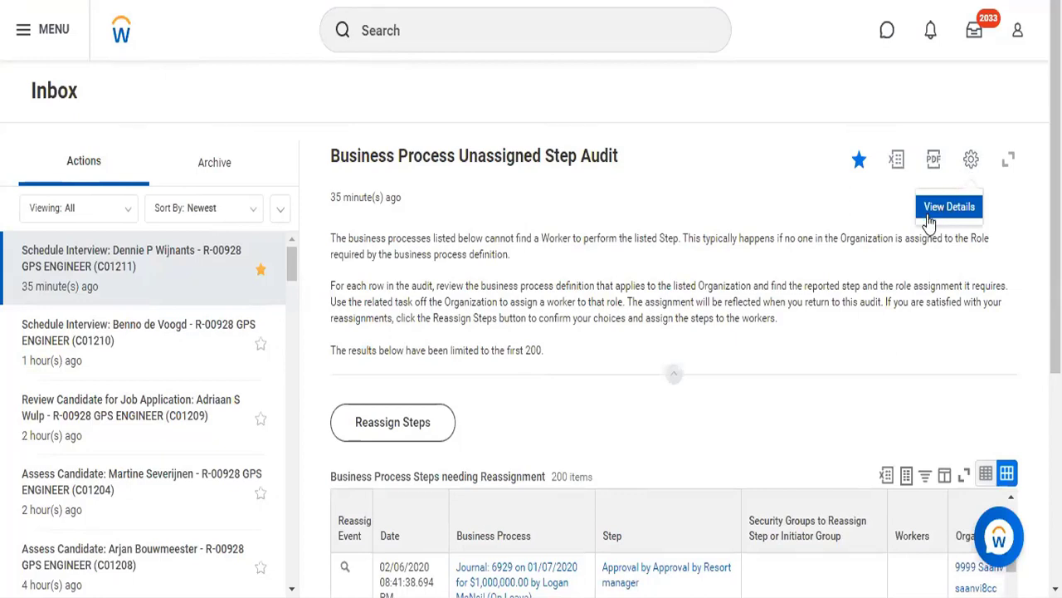
triple_click(350, 160)
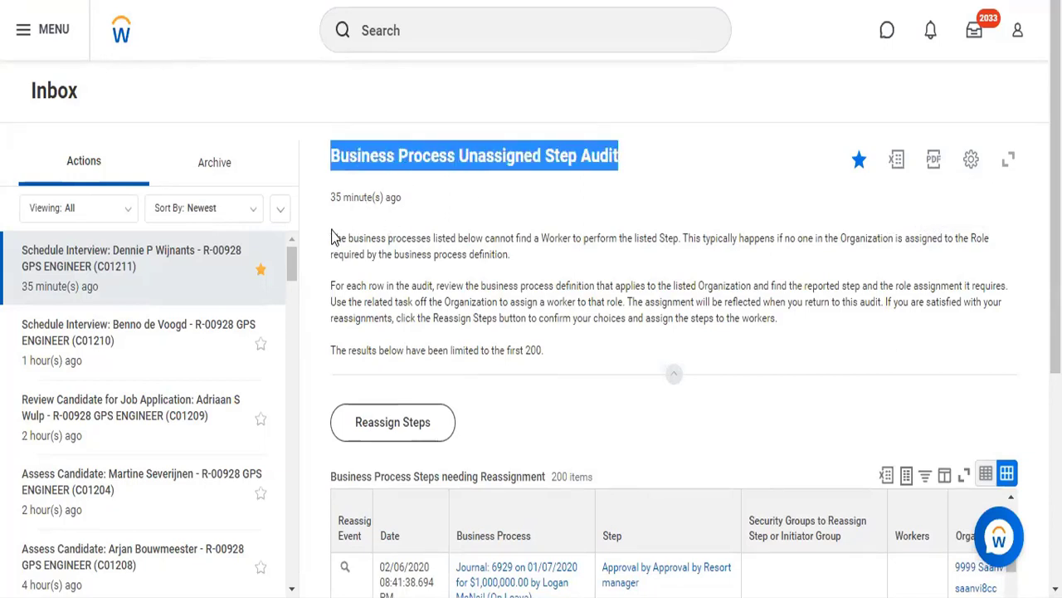
drag(332, 235, 557, 356)
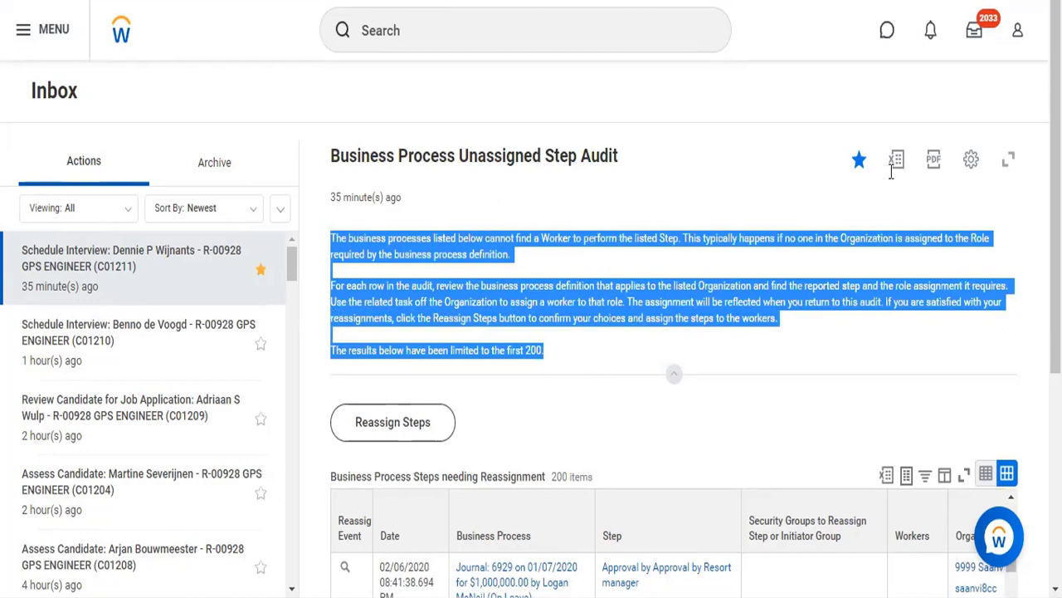
click(972, 161)
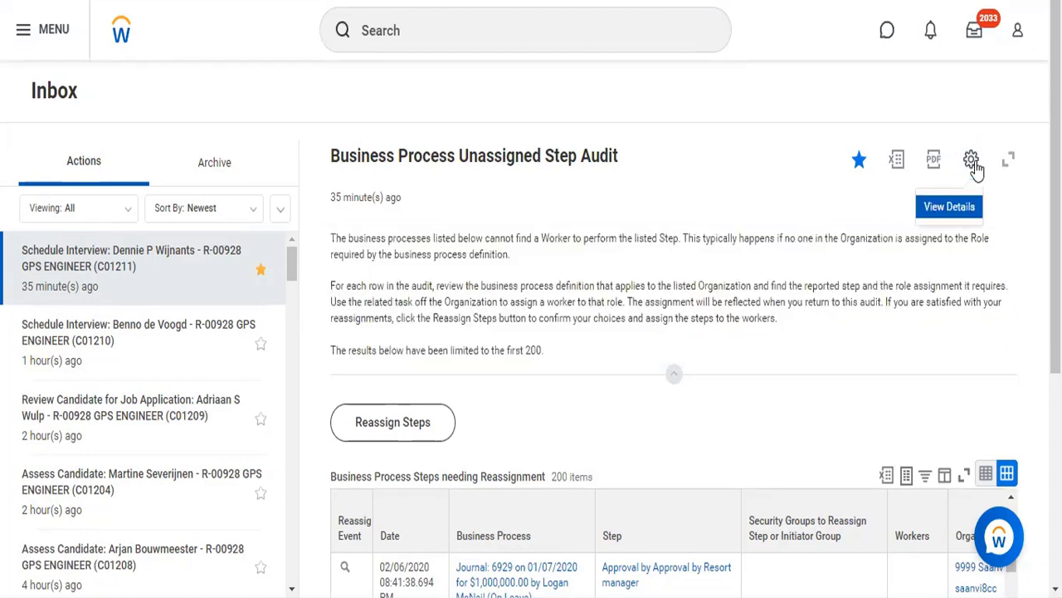
click(951, 208)
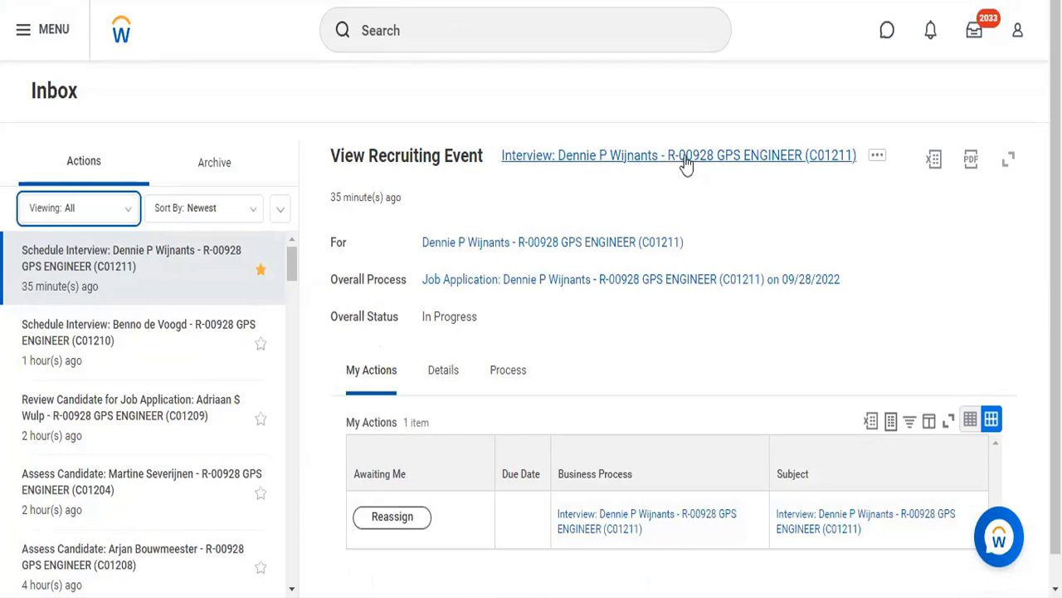
scroll(534, 228, down, 1)
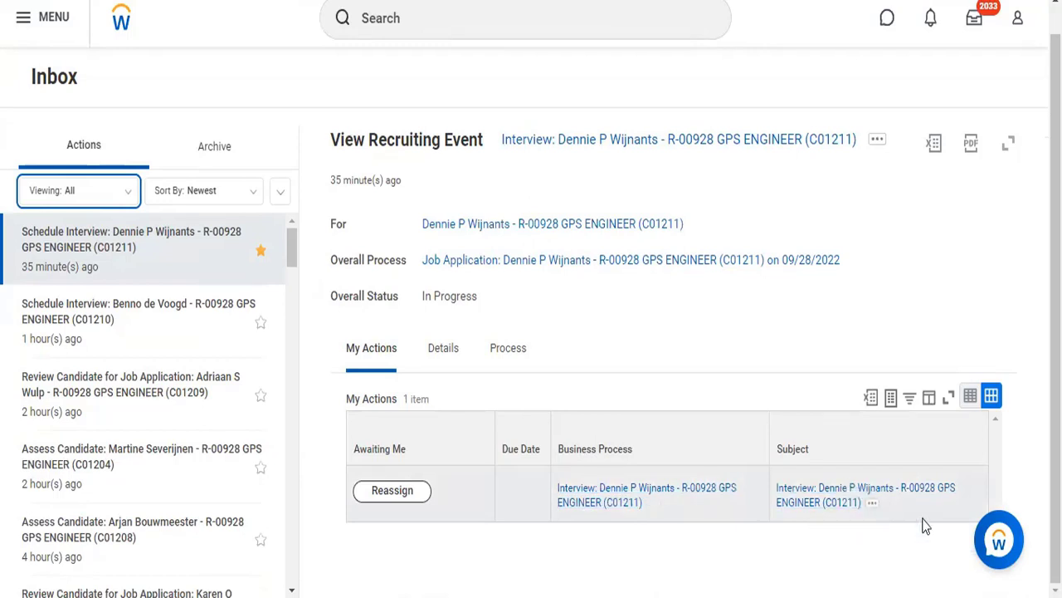
Examine the recruiting event's Details section, covering the candidate's contact information, resume attachment and experience.
click(444, 358)
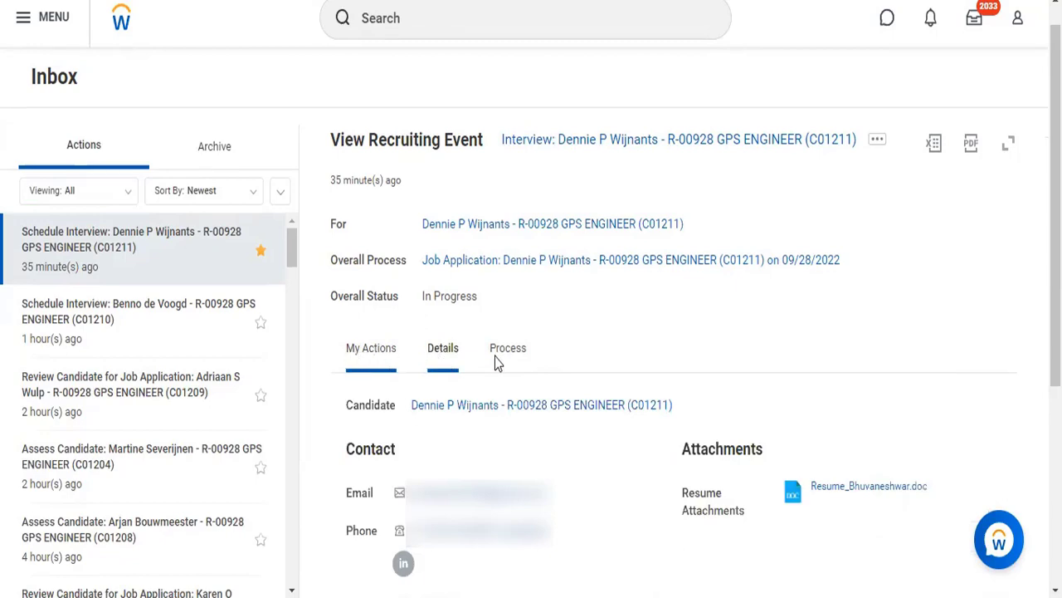
scroll(565, 357, down, 3)
scroll(564, 357, down, 1)
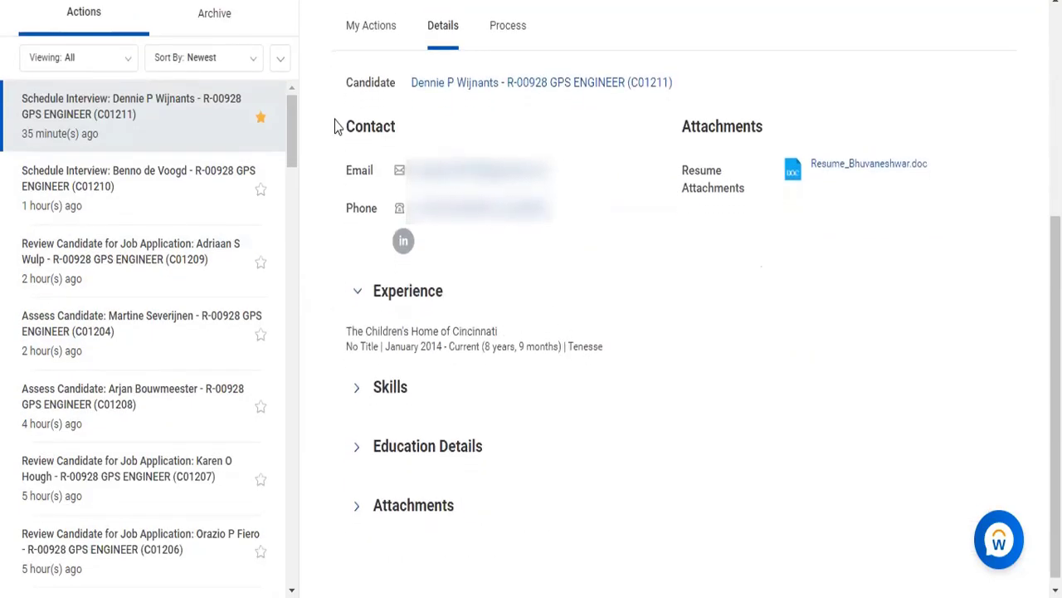
drag(337, 121, 566, 208)
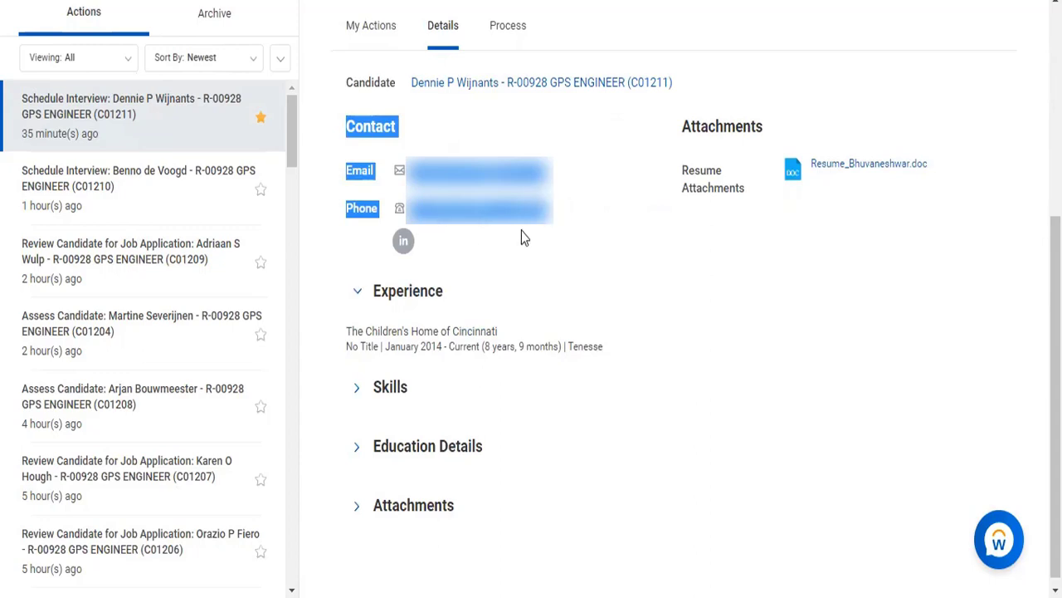
scroll(603, 271, down, 1)
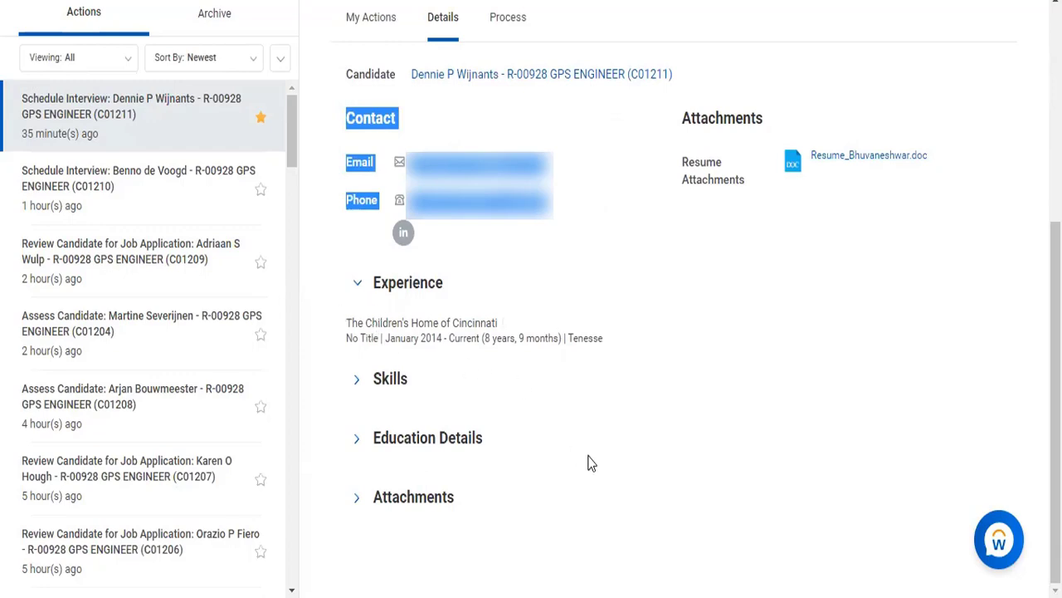
Expand the recruiting event to full-page view, look over its details, and return to the split Inbox view.
scroll(618, 429, up, 5)
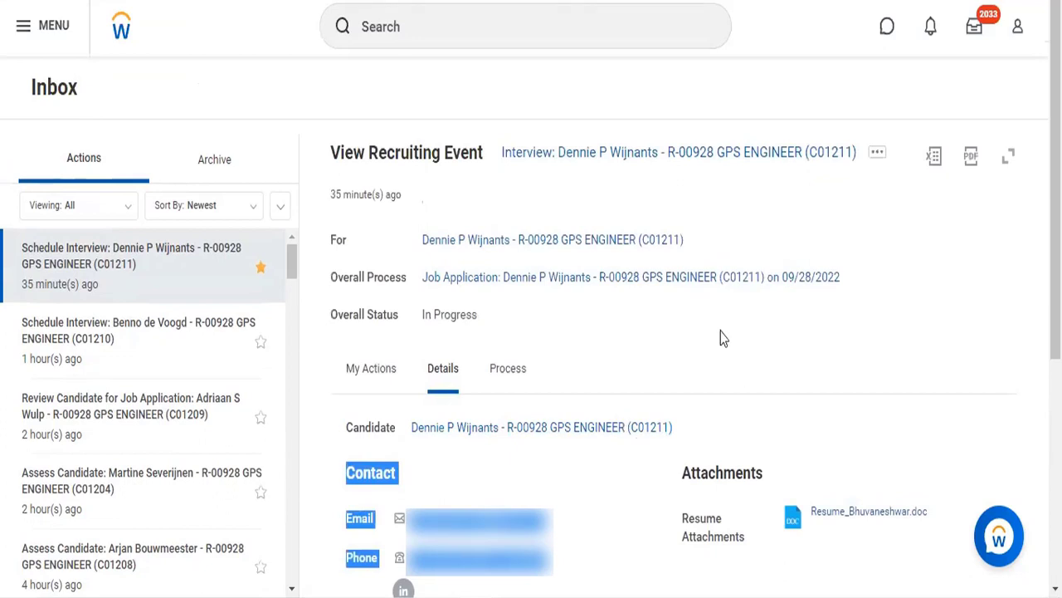
click(1010, 156)
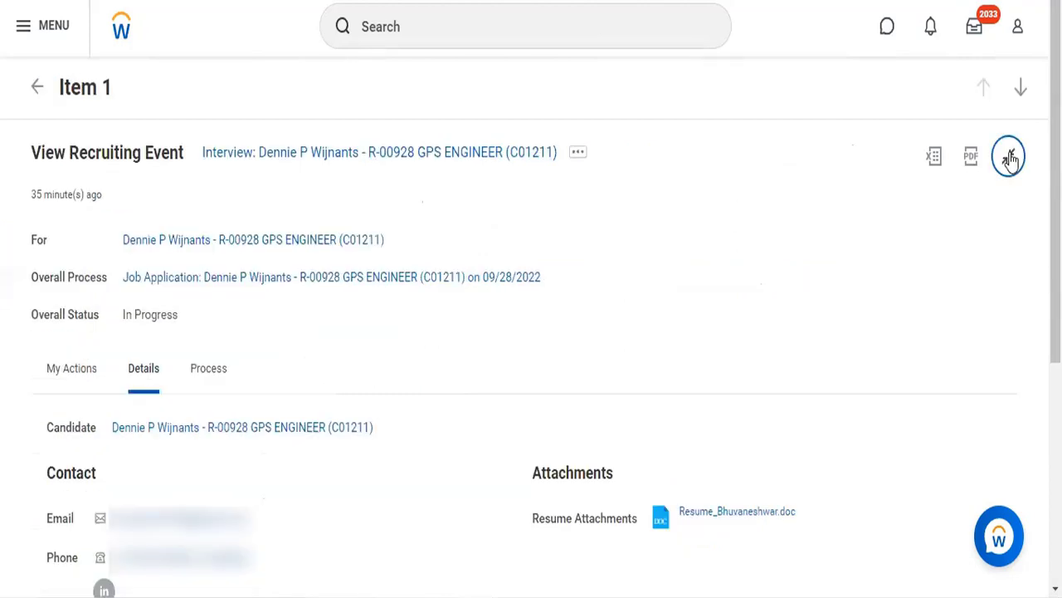
scroll(577, 259, down, 4)
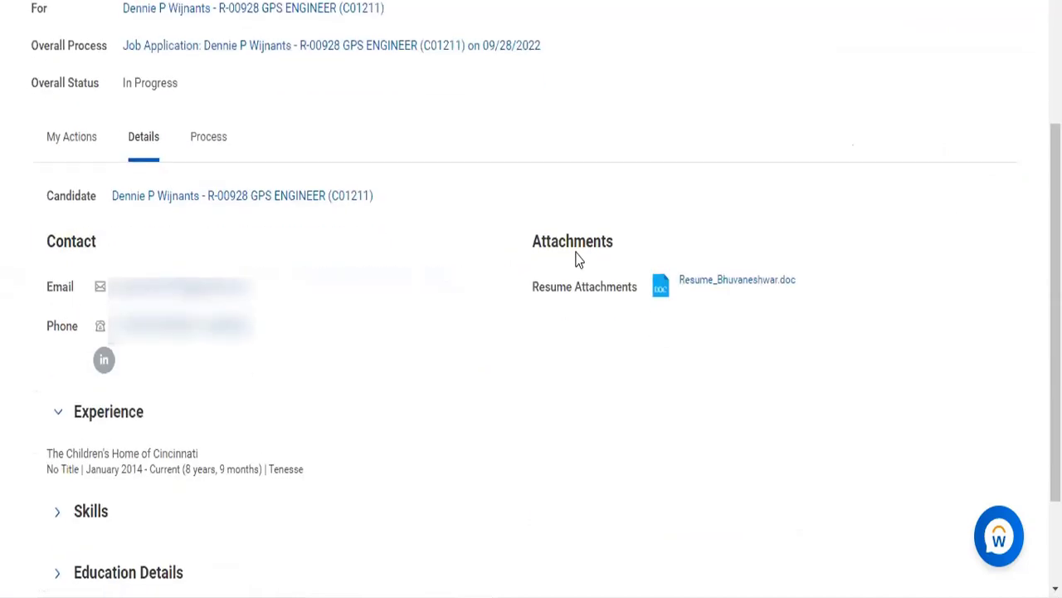
scroll(576, 259, up, 5)
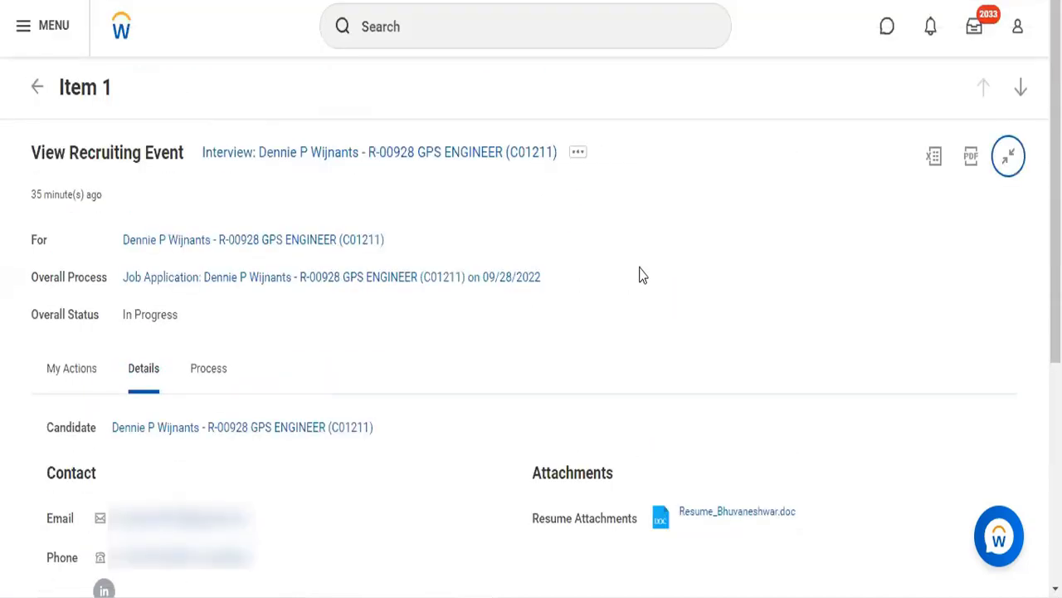
click(1011, 168)
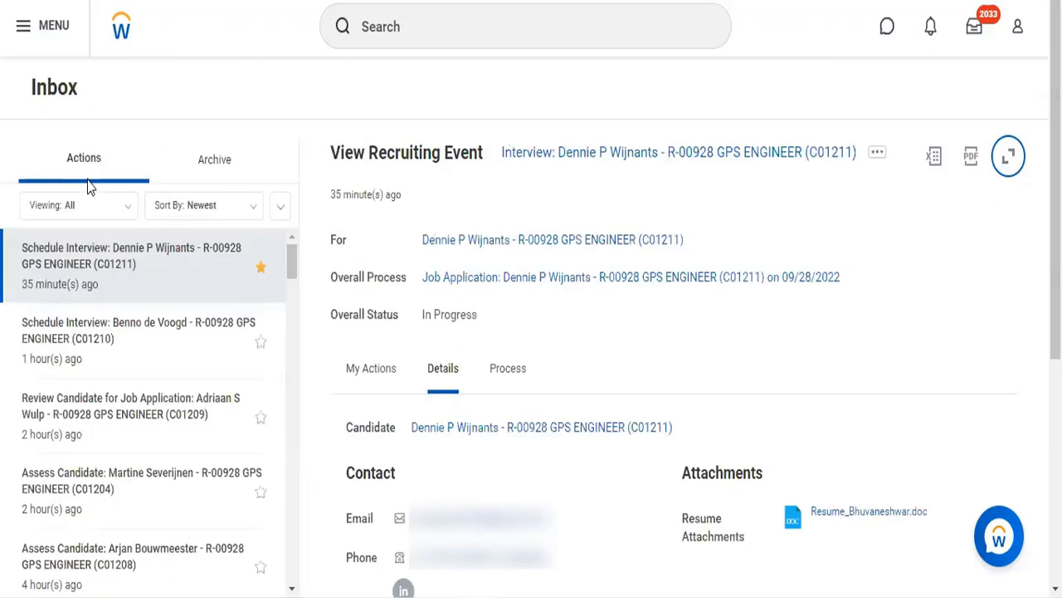
Filter the Inbox actions by Favorites and by Overdue, and browse the overdue actions.
click(87, 220)
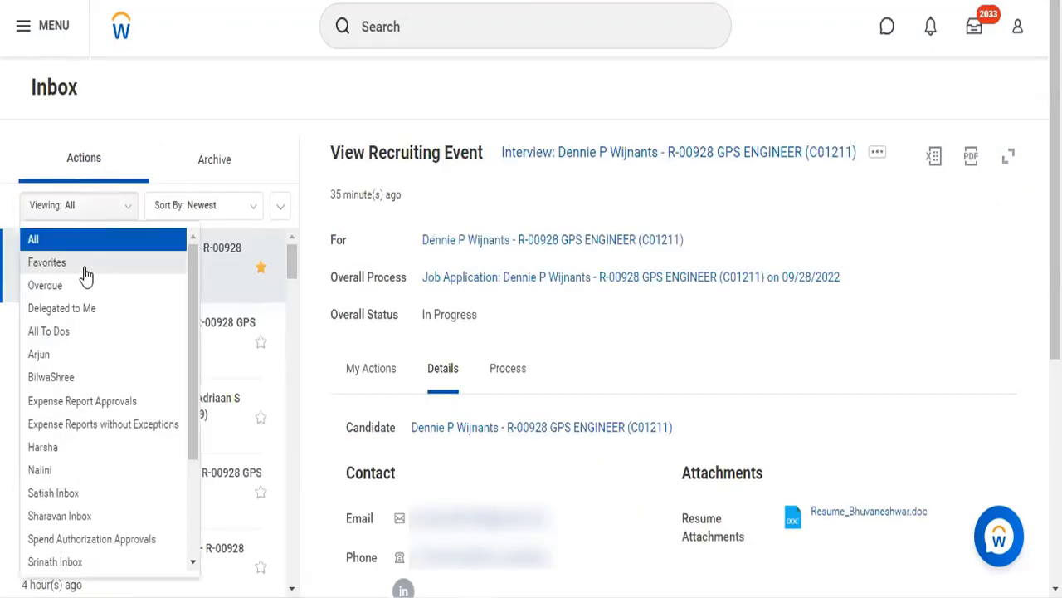
click(86, 275)
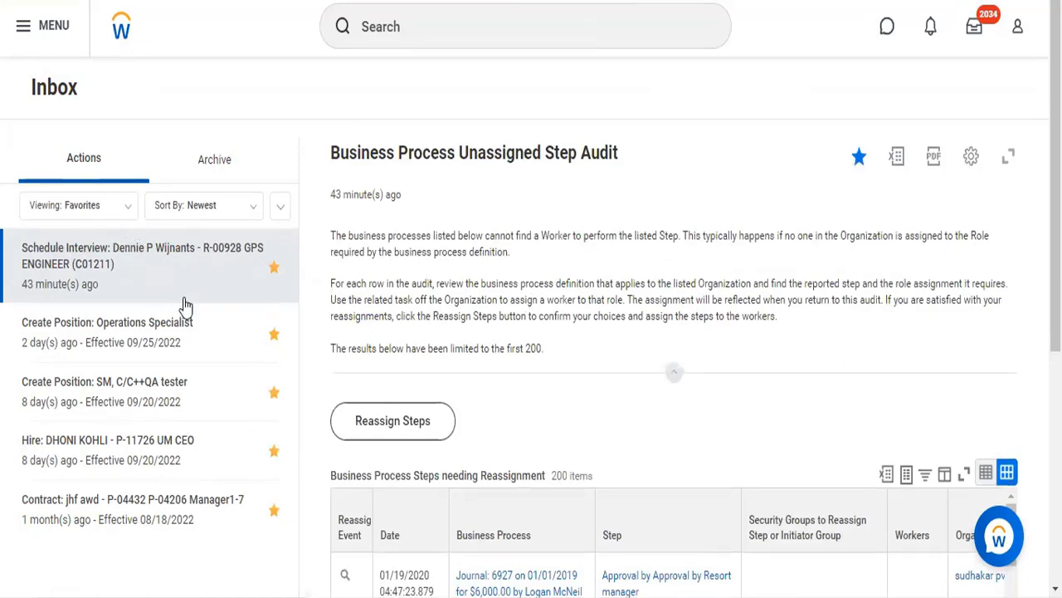
click(108, 209)
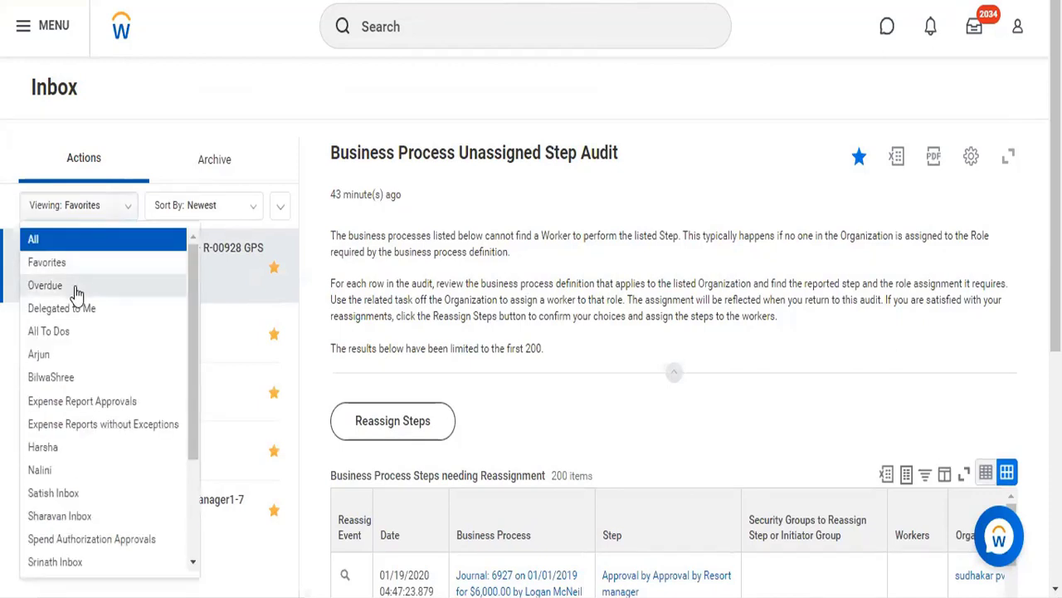
click(75, 287)
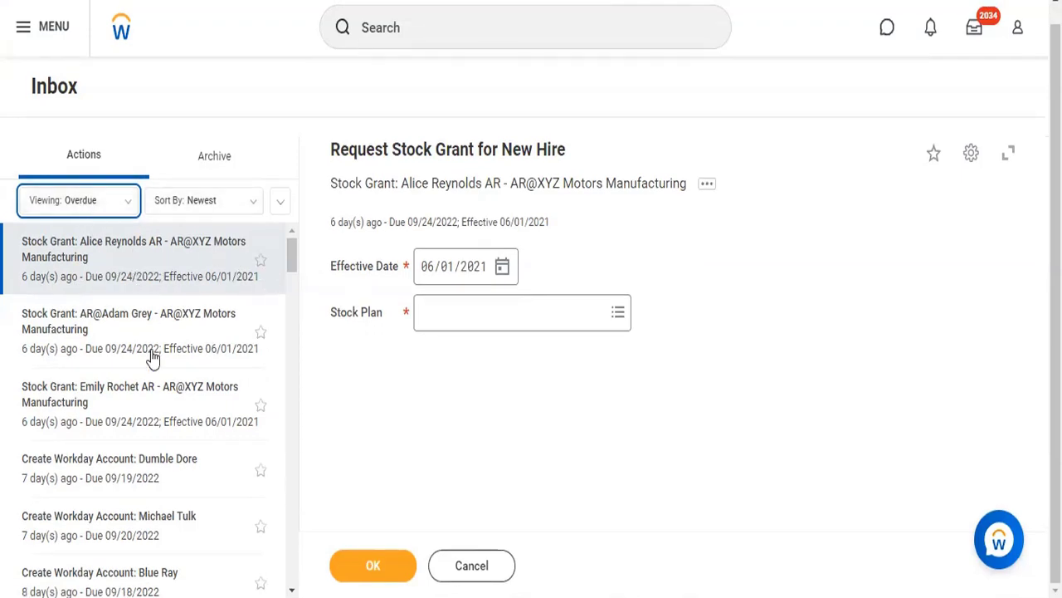
scroll(151, 378, down, 5)
scroll(152, 379, down, 7)
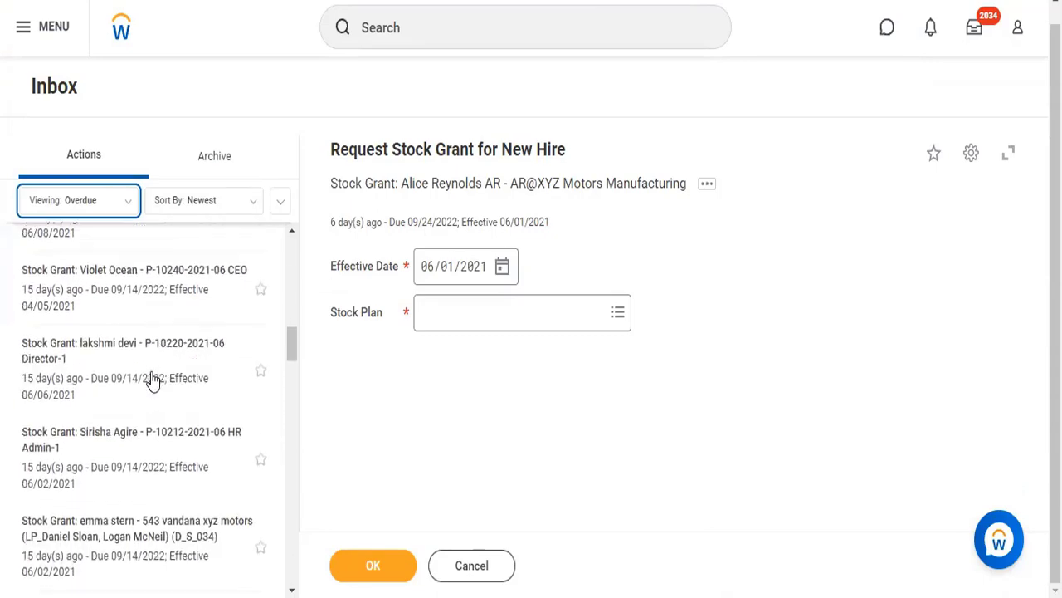
scroll(152, 379, up, 2)
scroll(152, 379, up, 8)
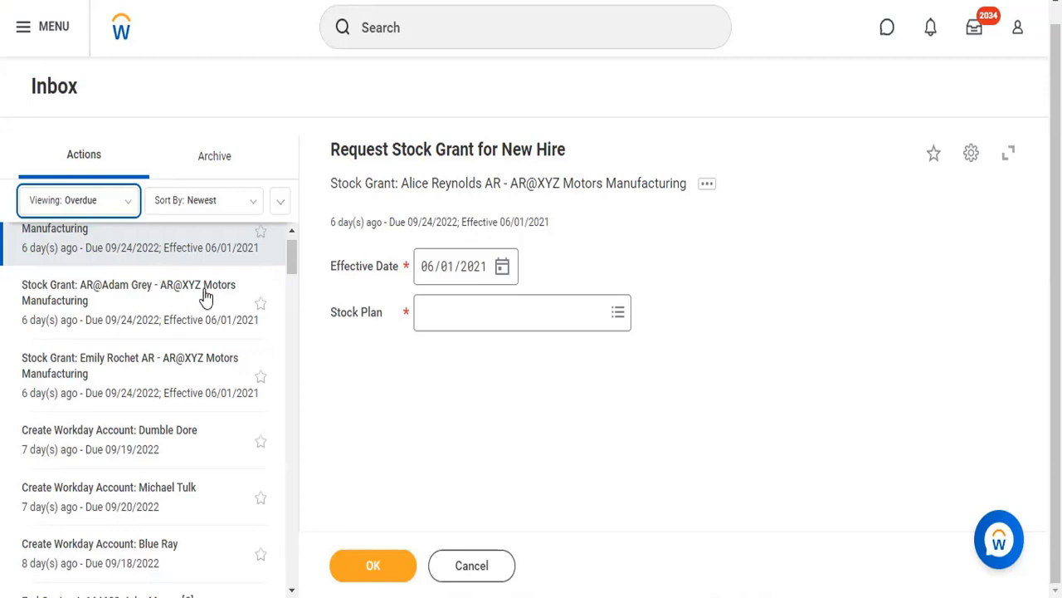
View the Inbox actions under the Delegated to Me filter and under the All To Dos filter.
click(112, 200)
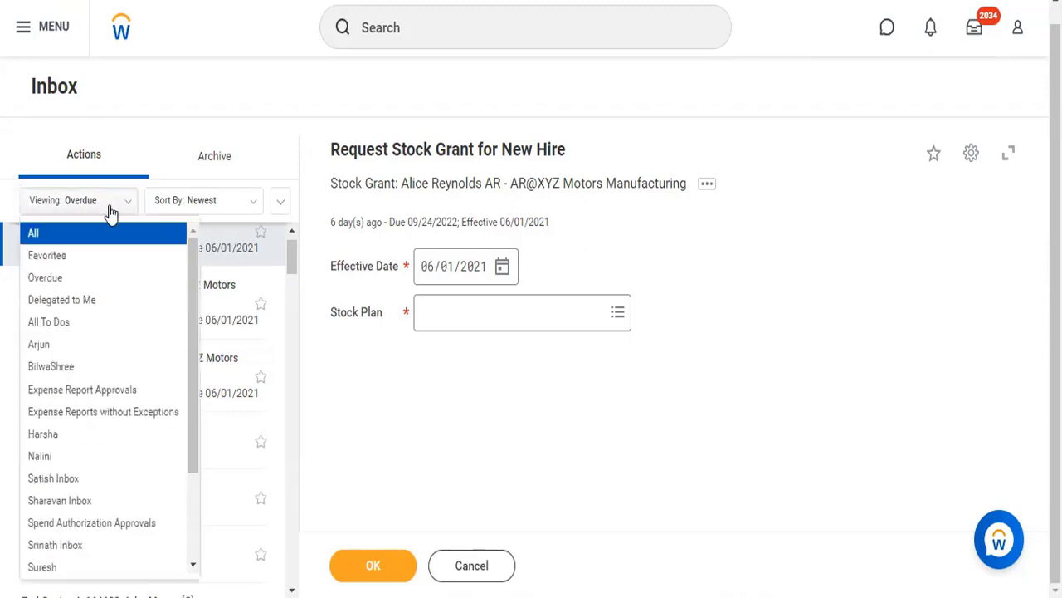
click(80, 301)
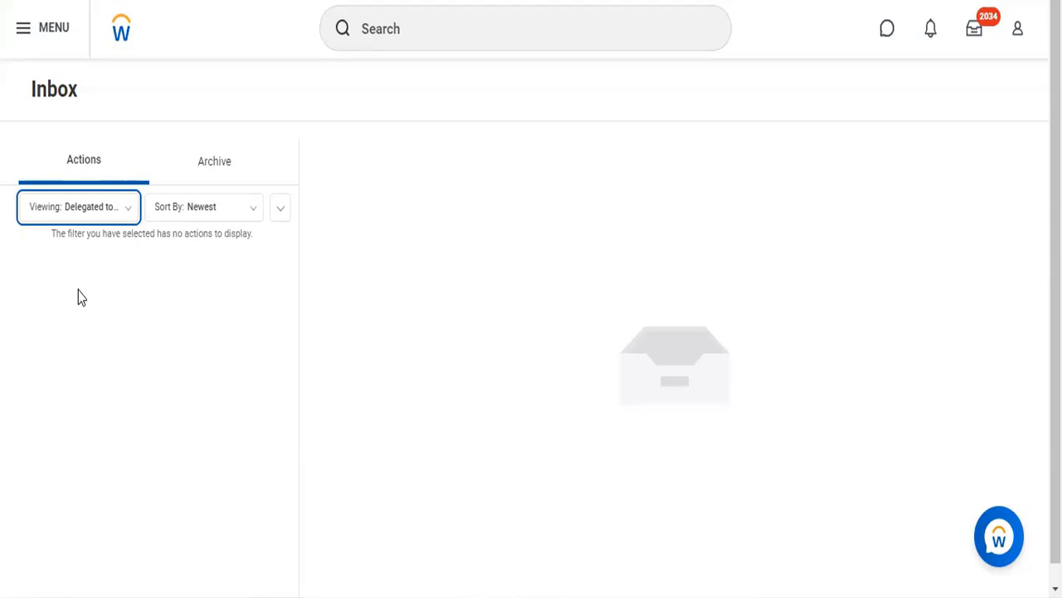
click(83, 214)
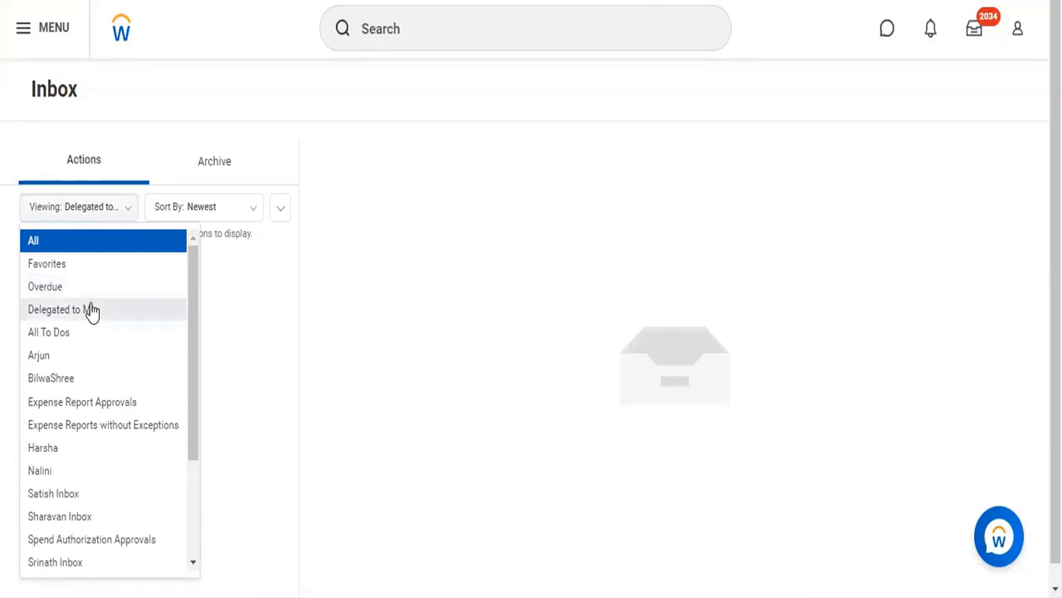
click(67, 333)
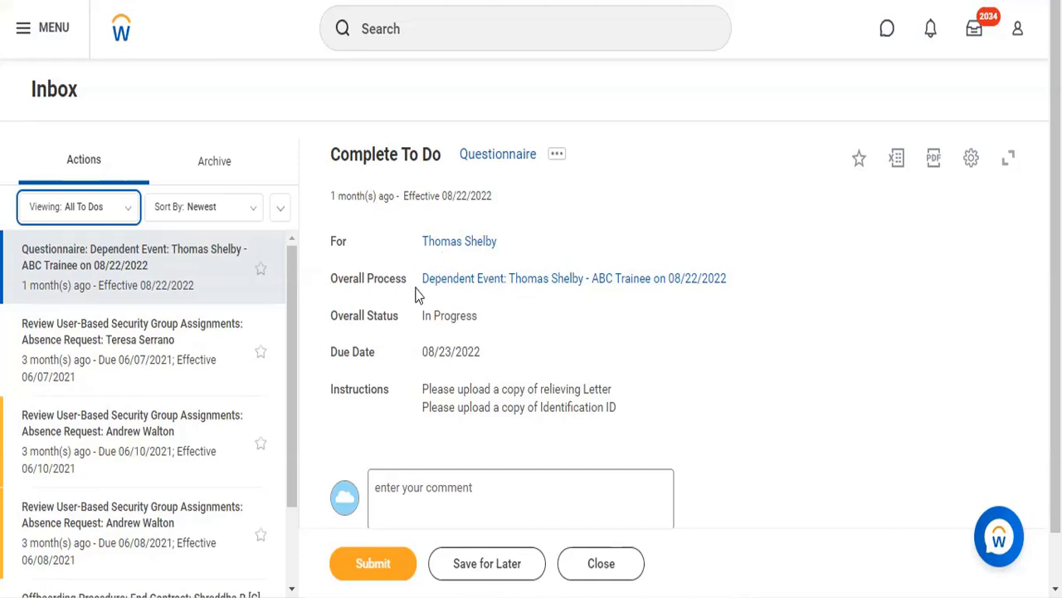
Look through the available Inbox view filters and open the page for editing them.
click(123, 215)
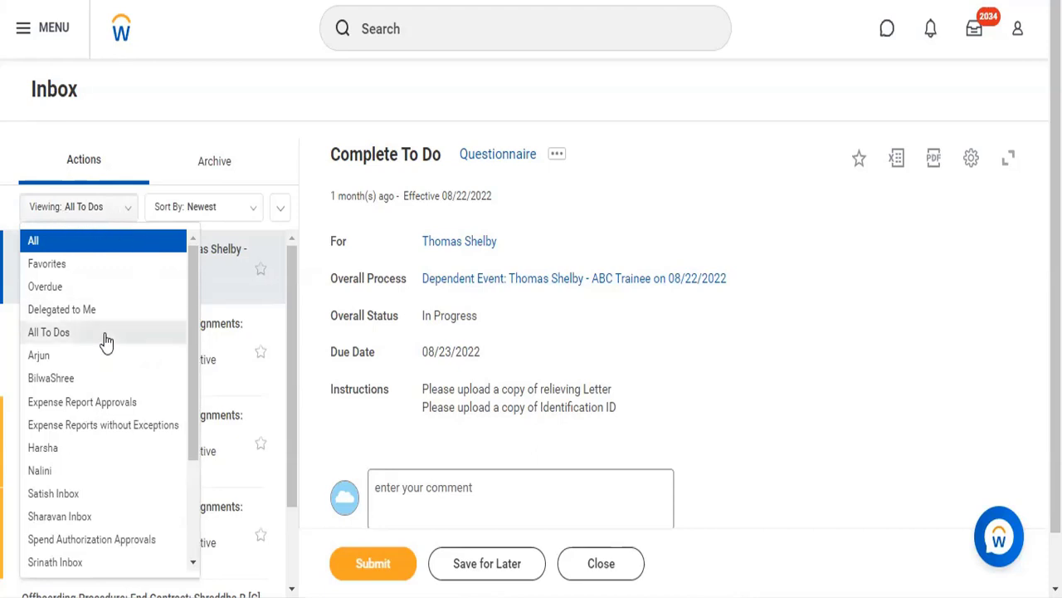
scroll(107, 365, down, 3)
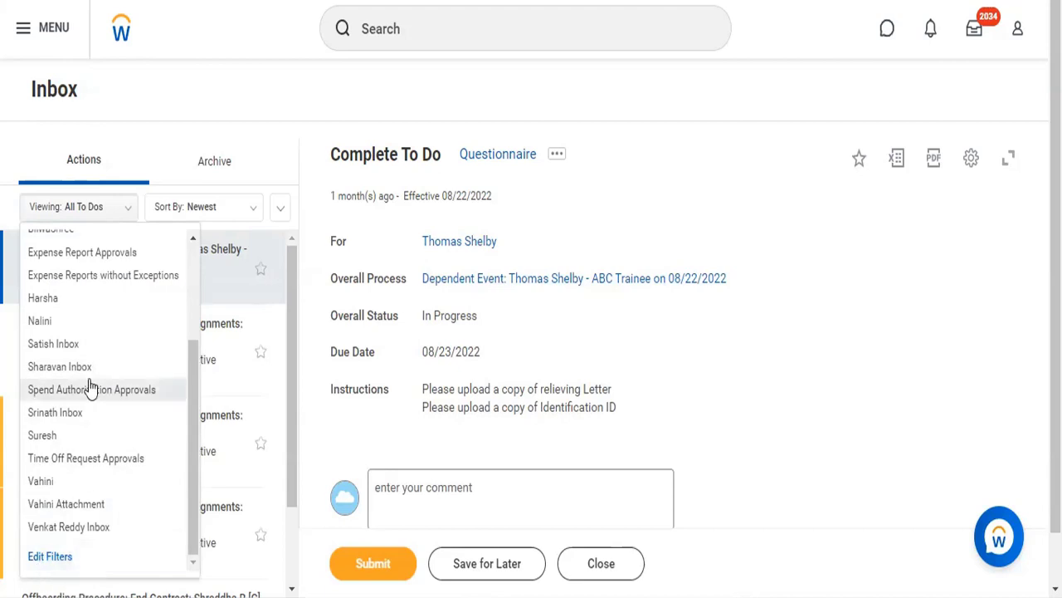
scroll(88, 384, up, 3)
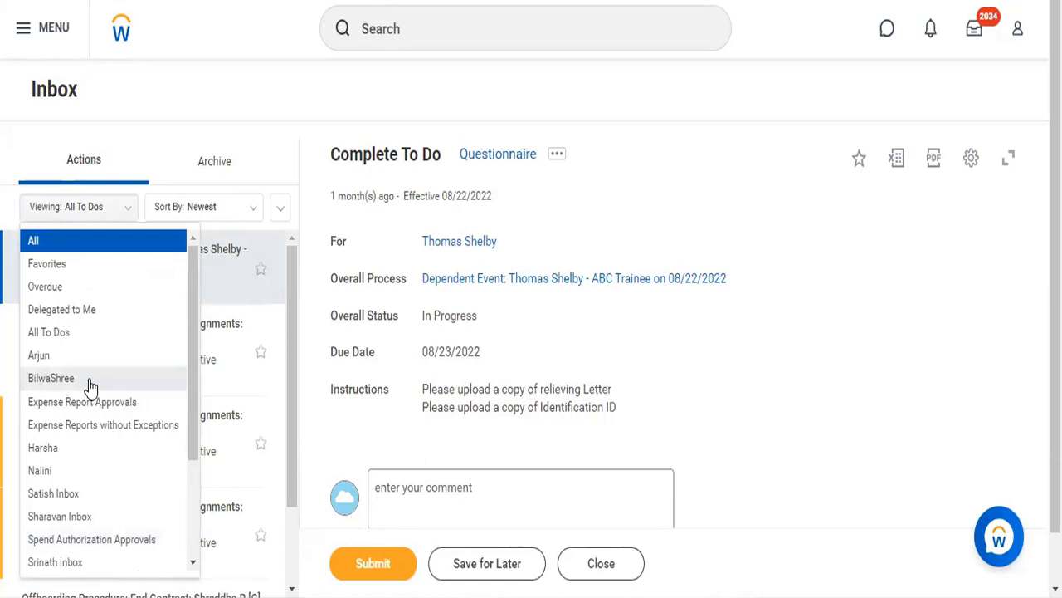
scroll(89, 387, down, 3)
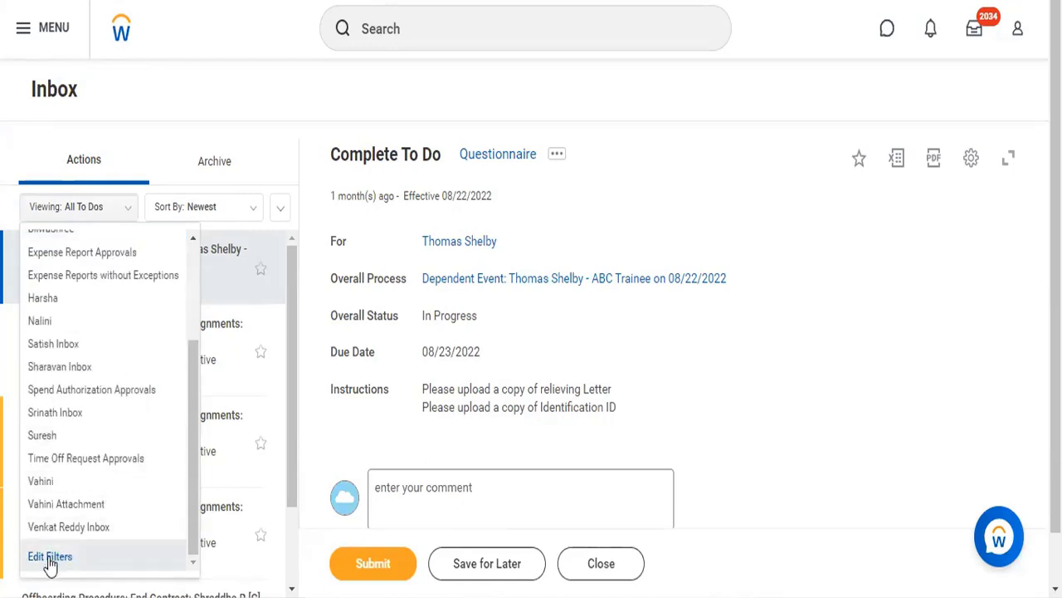
click(109, 370)
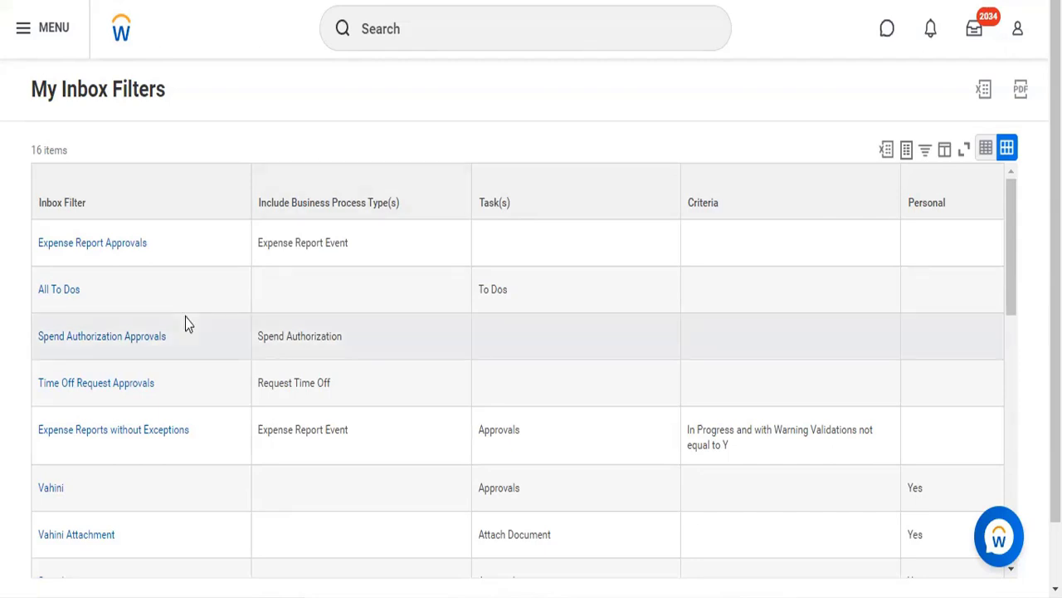
Review the existing Inbox filters and start a new one, using the owner's first name followed by "Inbox" as its description.
scroll(185, 322, down, 10)
scroll(185, 322, down, 1)
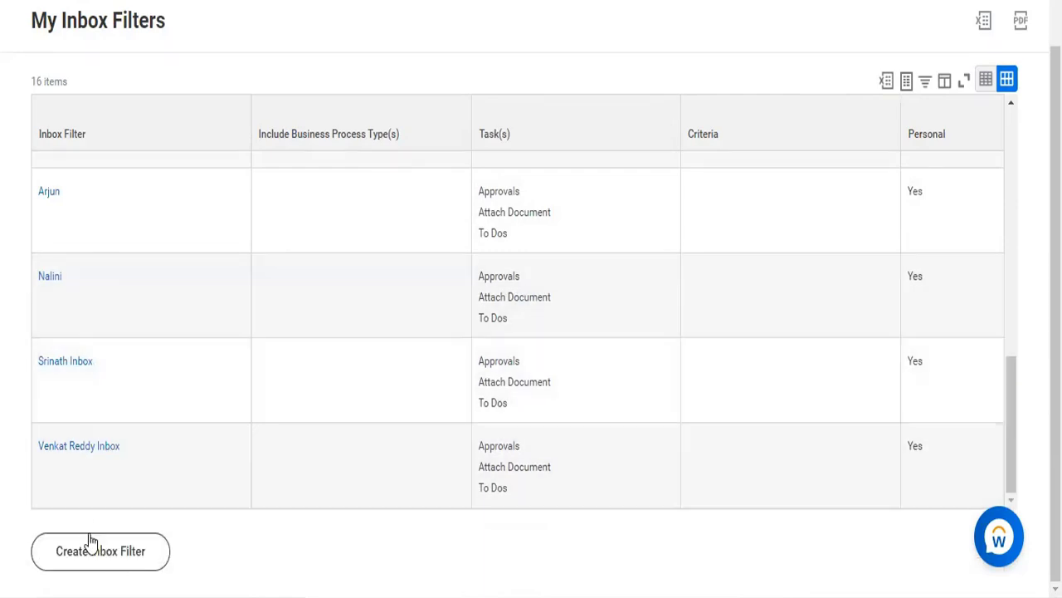
scroll(119, 242, up, 2)
scroll(118, 242, up, 6)
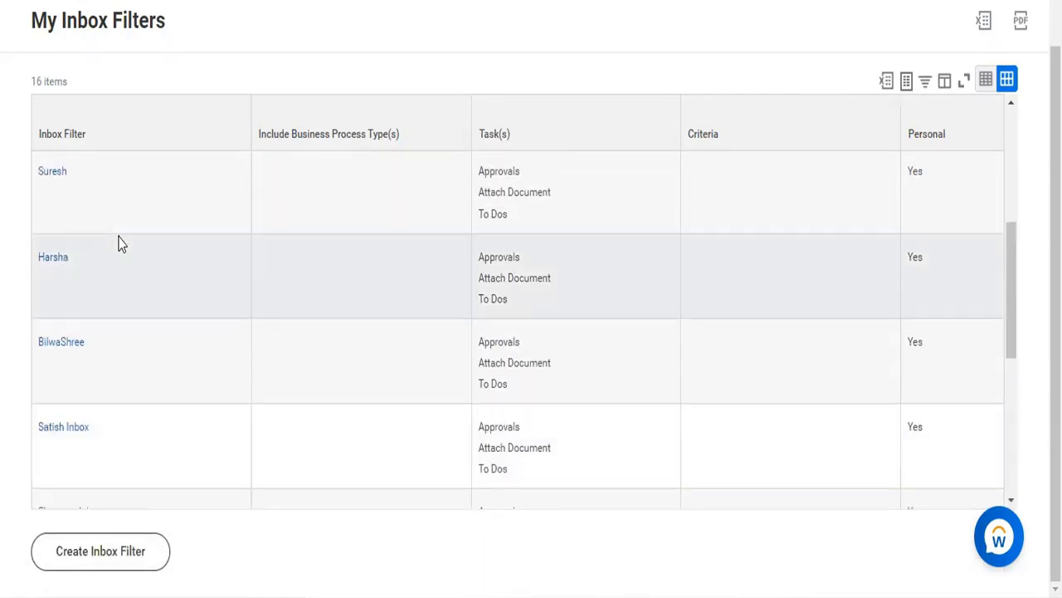
scroll(118, 241, down, 8)
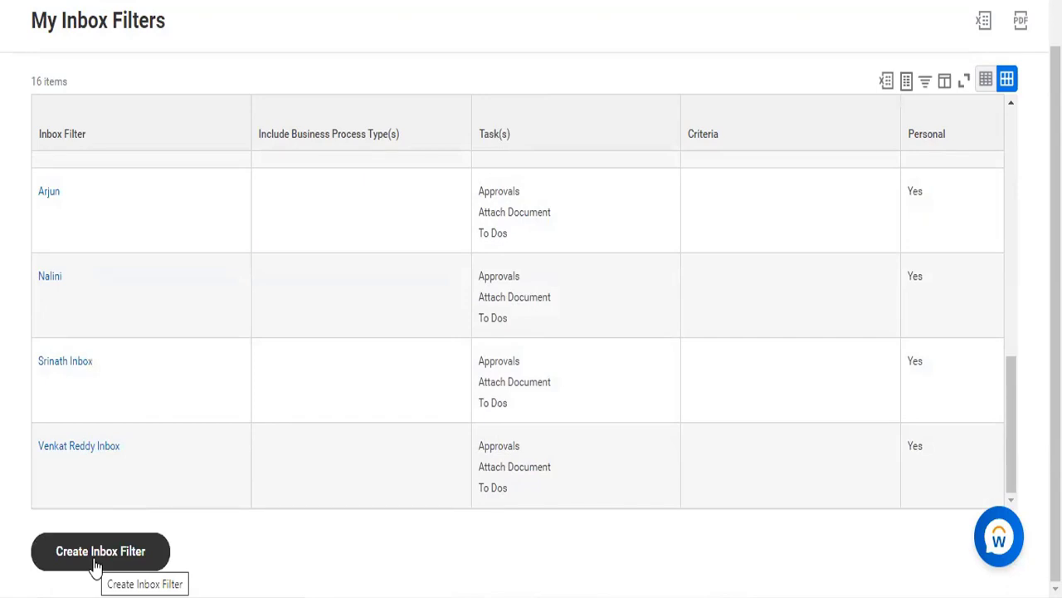
click(96, 563)
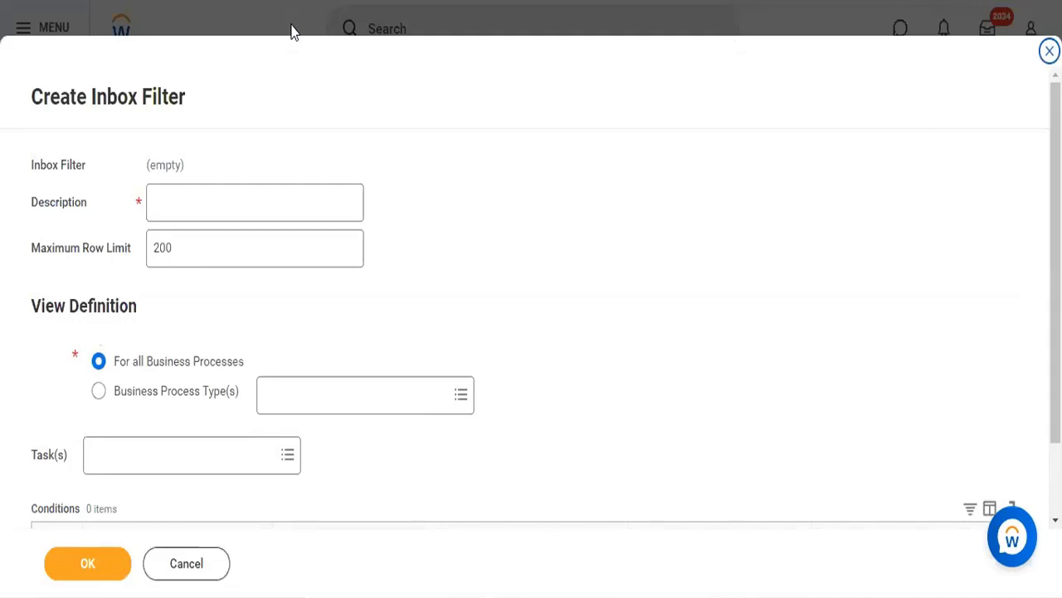
click(222, 206)
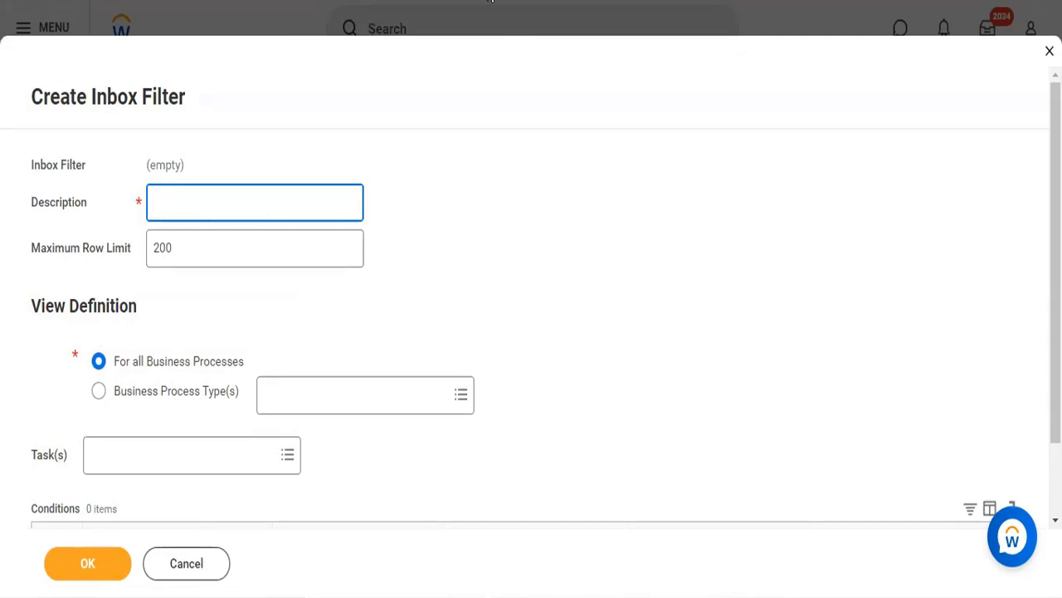
text(Sures)
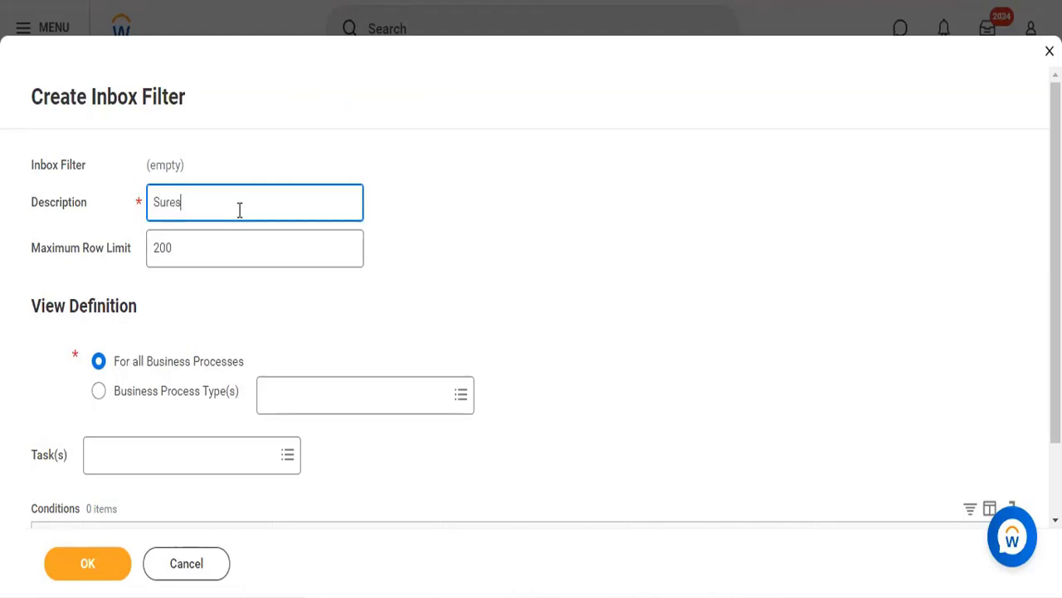
text(h )
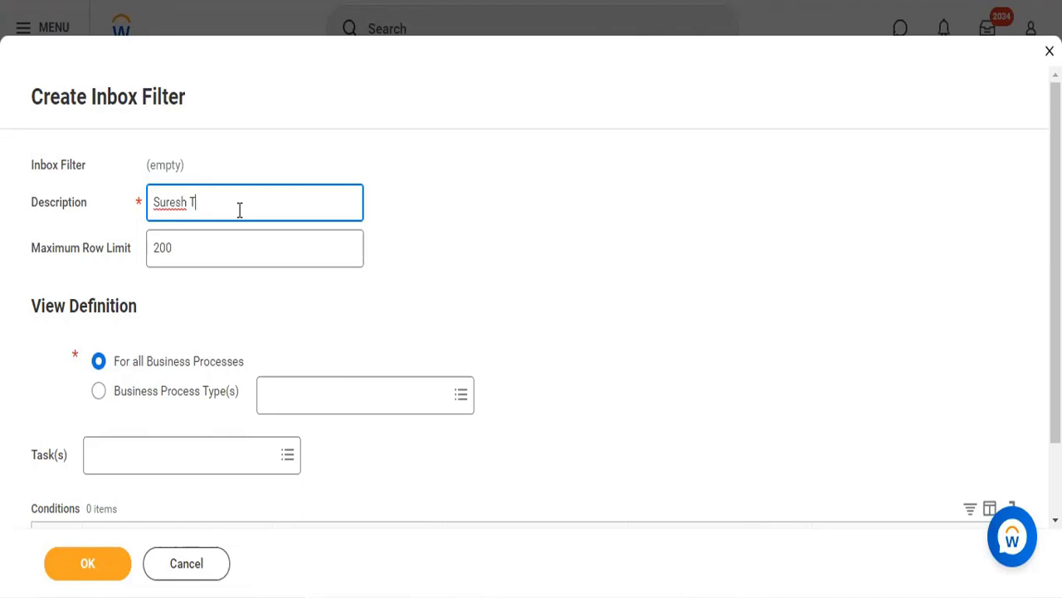
text(Inbox)
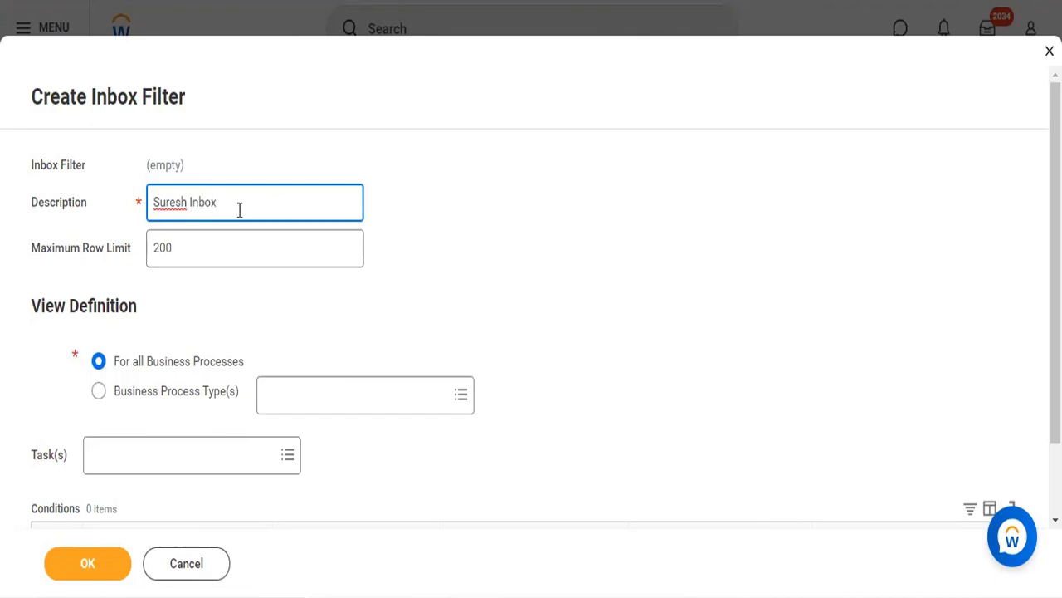
Keep the new filter's maximum row limit at 200 and apply it to all business processes.
click(246, 257)
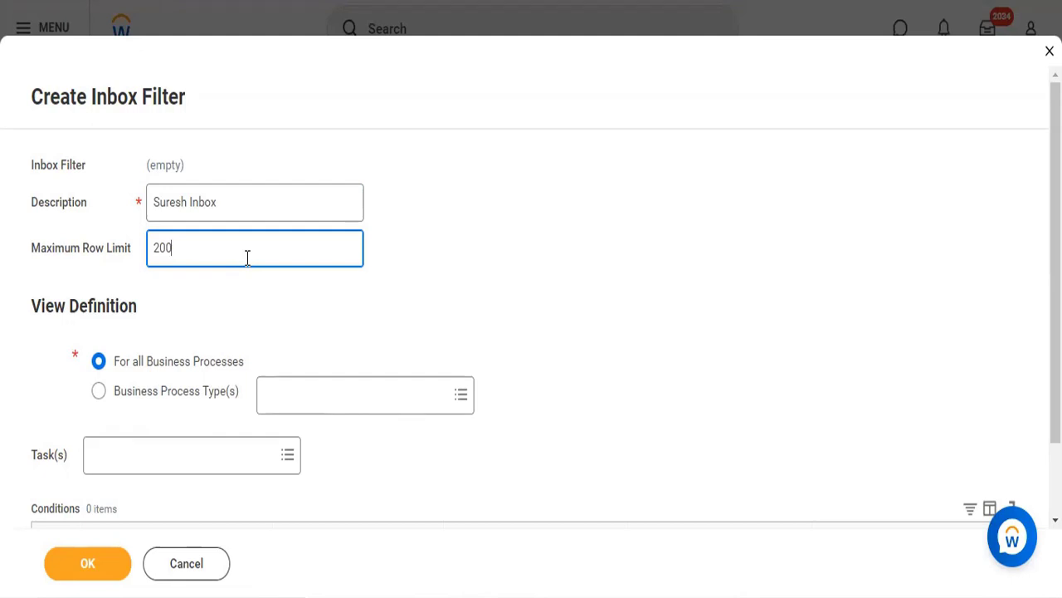
scroll(501, 230, down, 2)
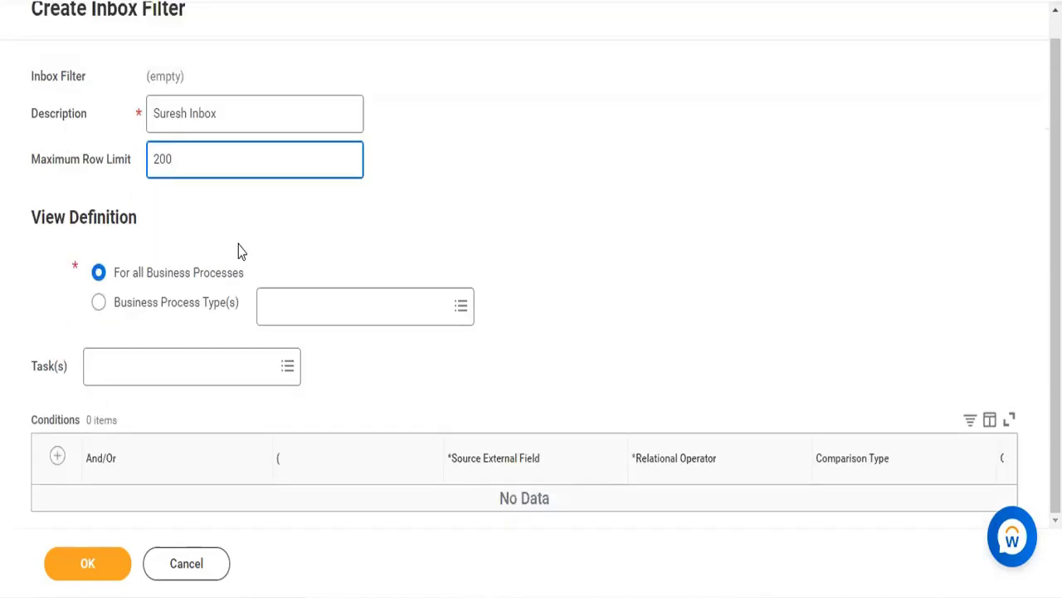
click(99, 274)
Add the Inbox tasks Approvals, Attach Document and To Dos to the new filter.
click(280, 375)
click(284, 370)
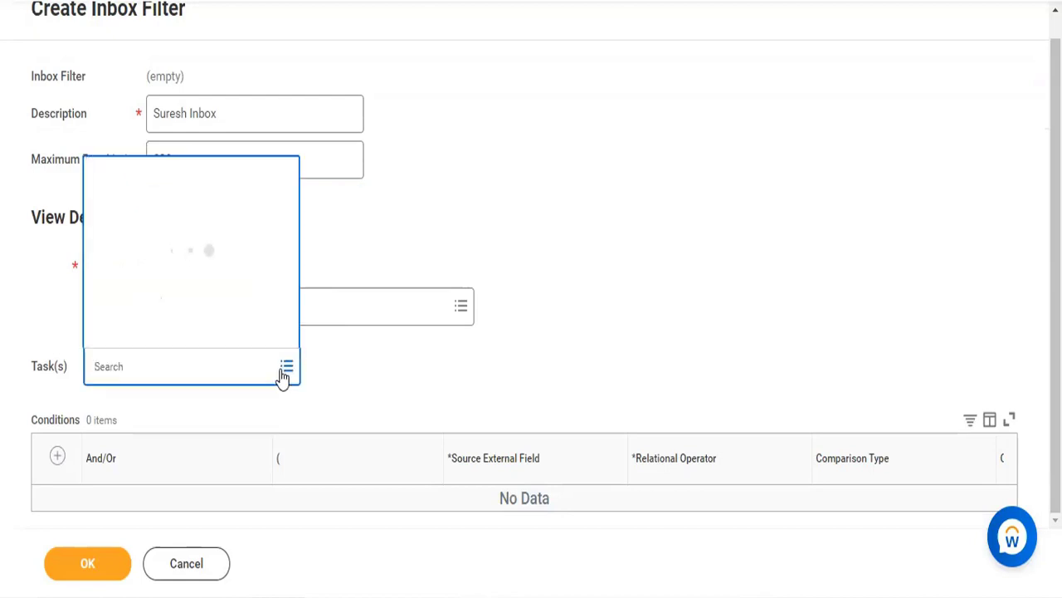
click(127, 334)
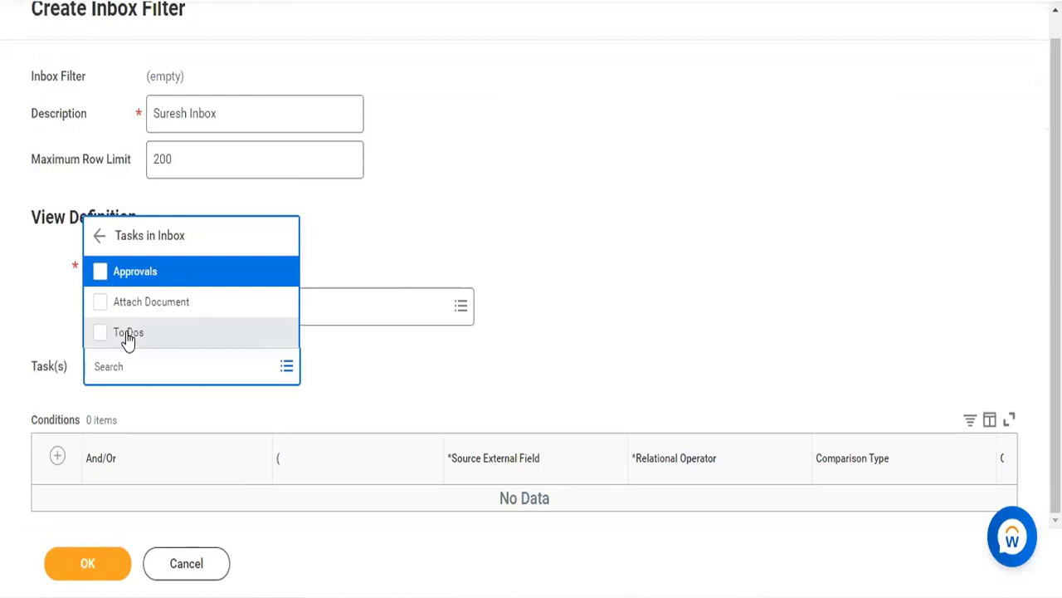
click(100, 277)
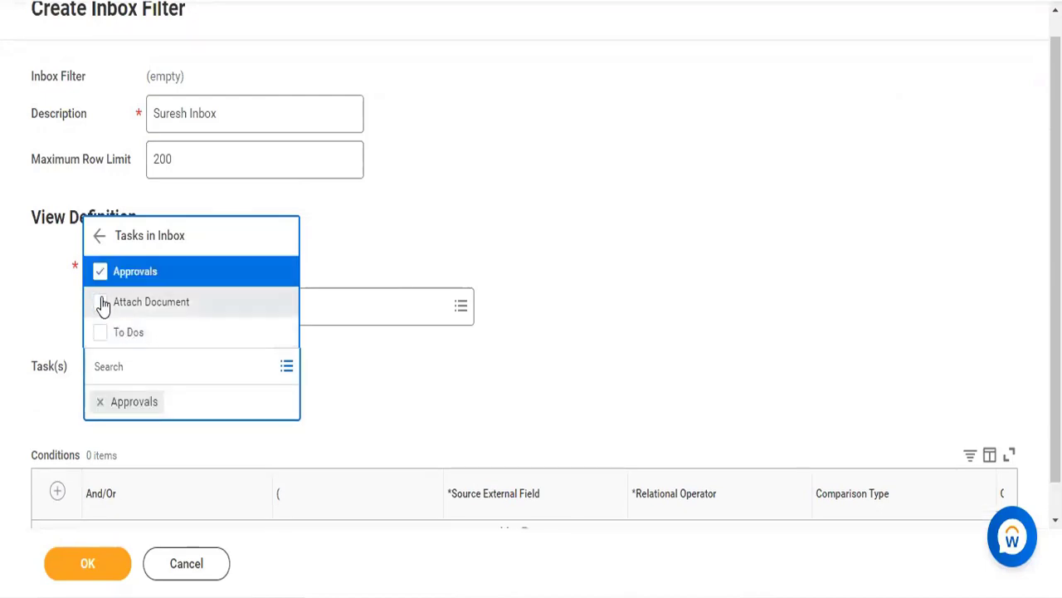
click(101, 303)
click(101, 331)
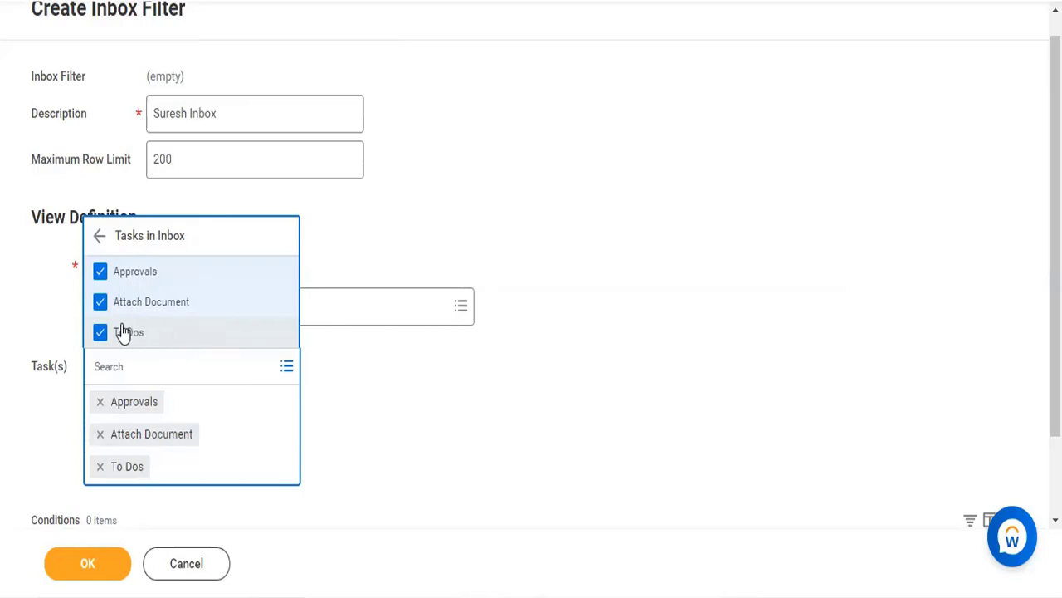
click(543, 469)
scroll(653, 372, down, 1)
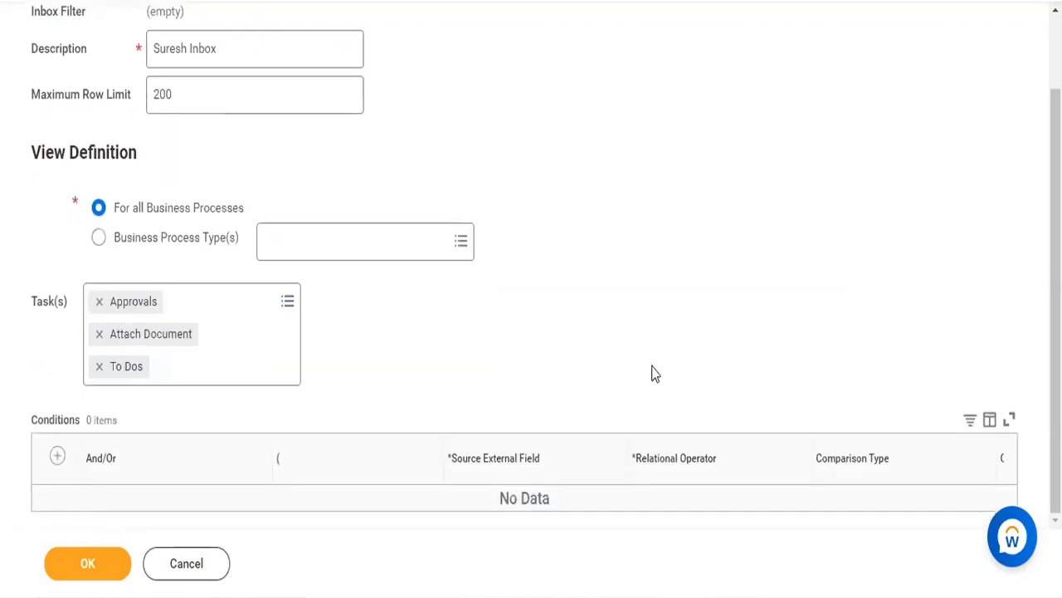
Save the new Inbox filter, check its entry at the end of the My Inbox Filters list, and close the list.
click(58, 577)
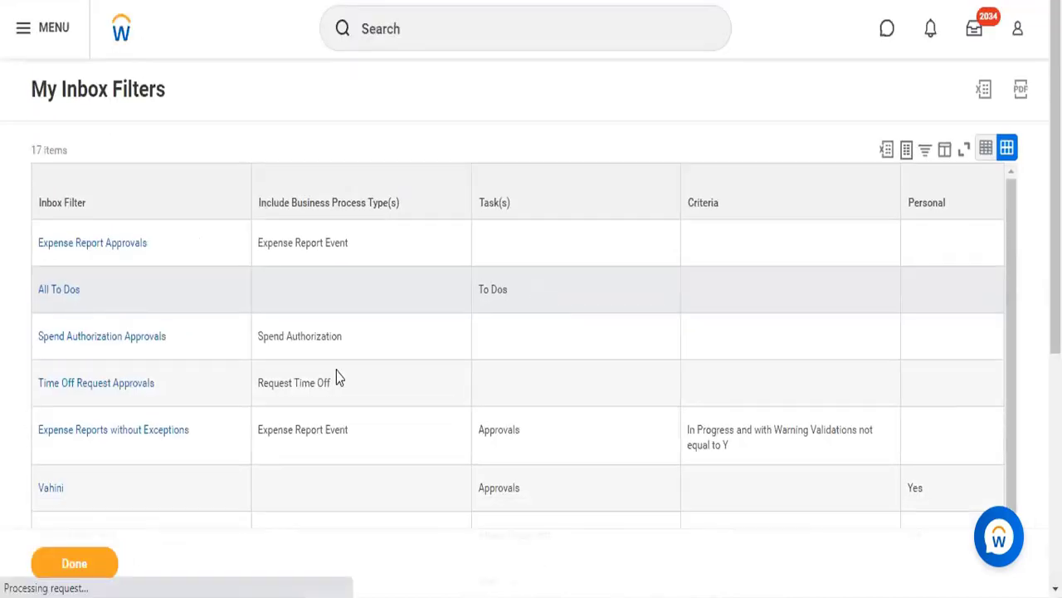
scroll(332, 379, down, 10)
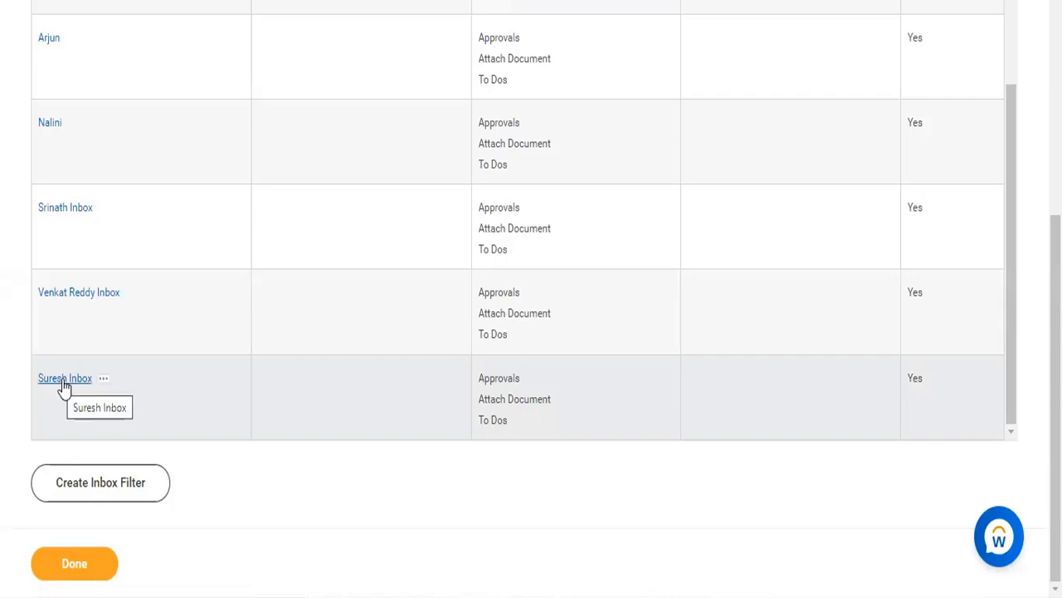
click(81, 567)
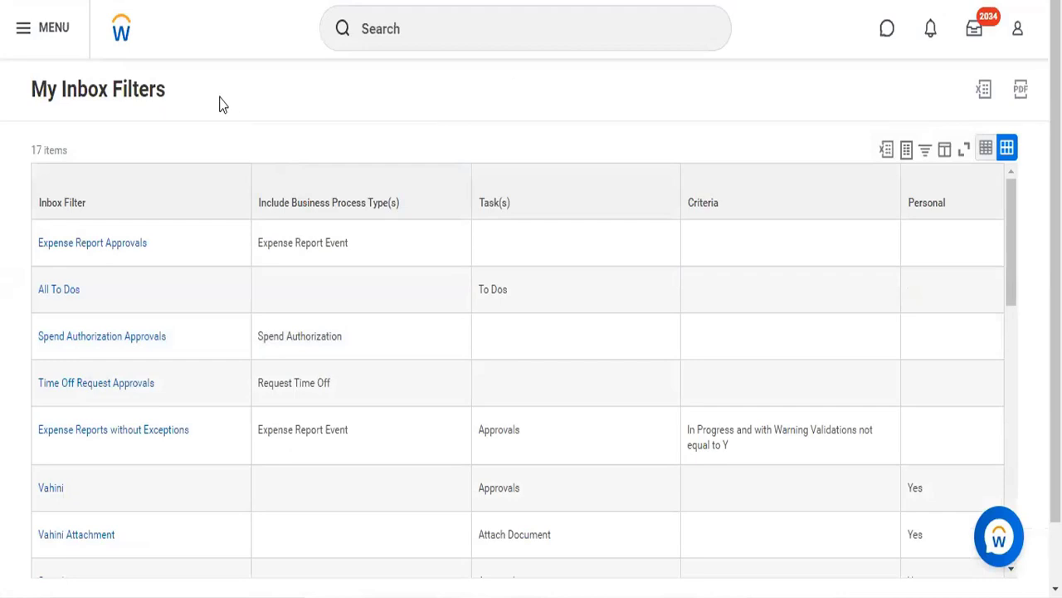
Reopen the Inbox from the home page, locate the new custom filter among the view filters, and set the view to All.
click(121, 40)
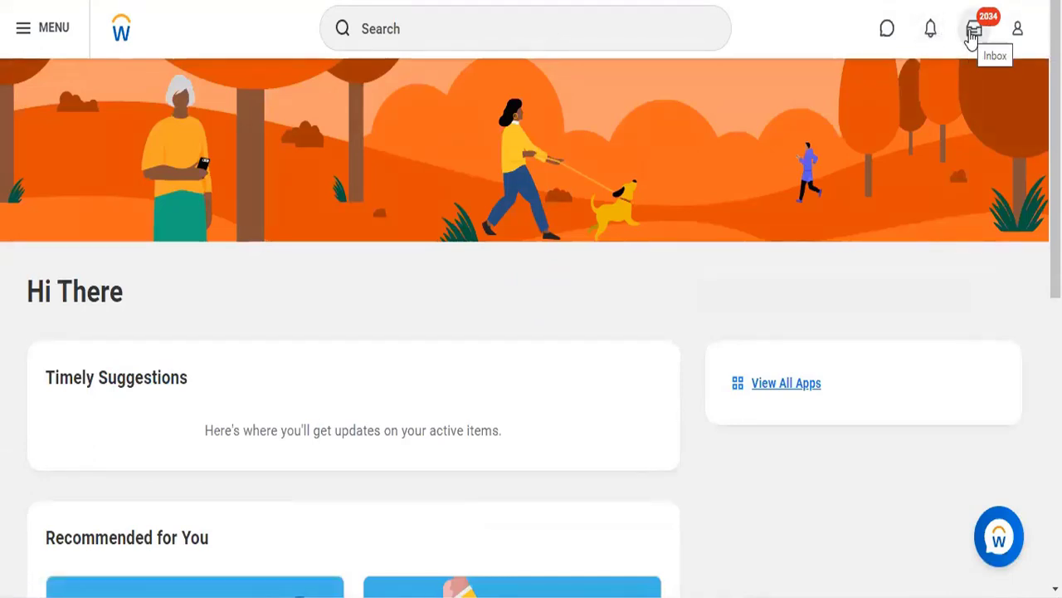
click(973, 35)
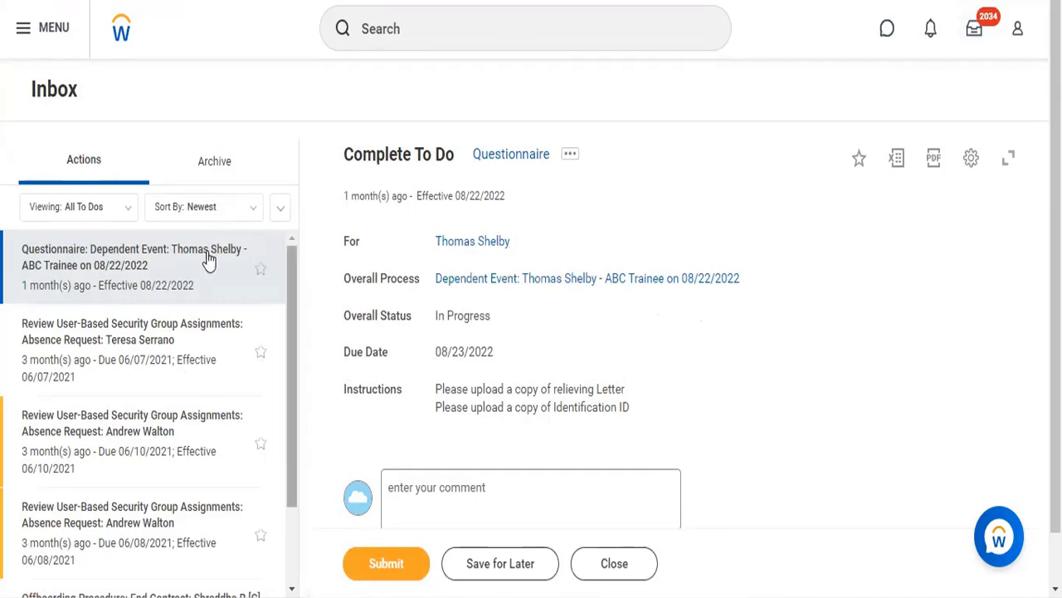
click(123, 211)
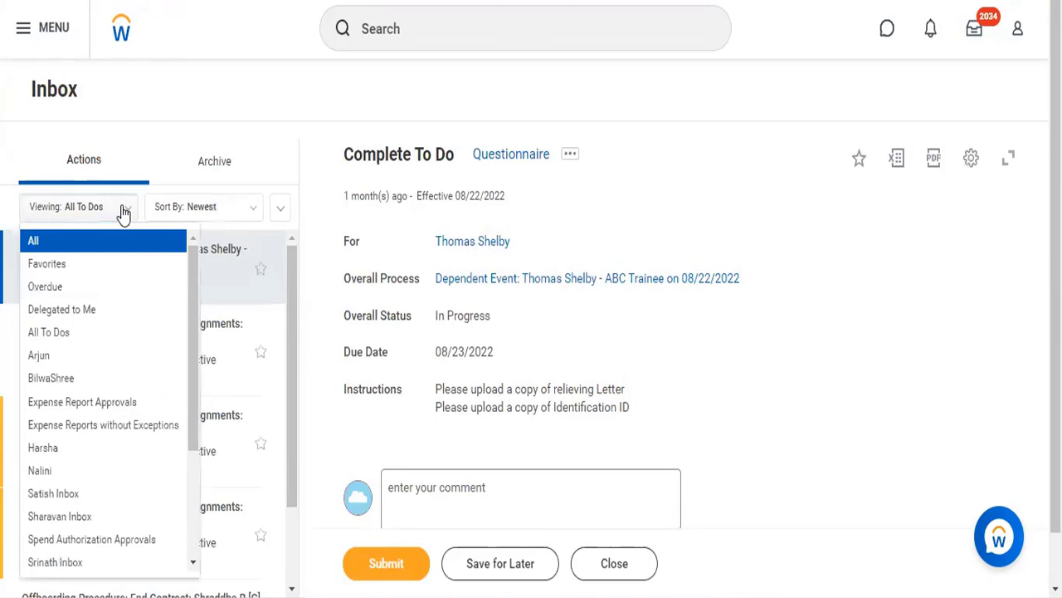
scroll(125, 453, down, 2)
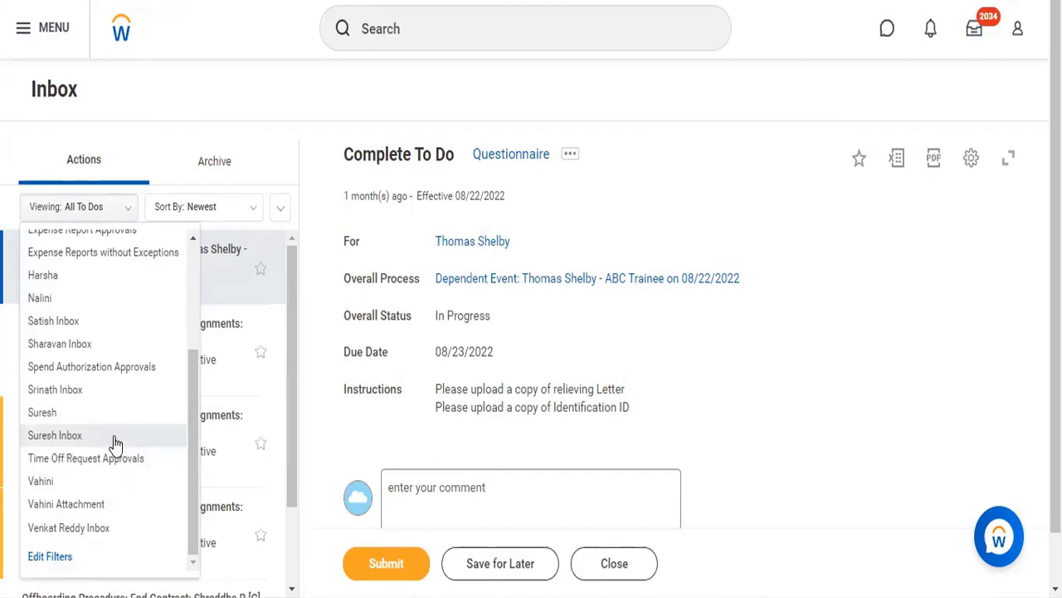
click(213, 429)
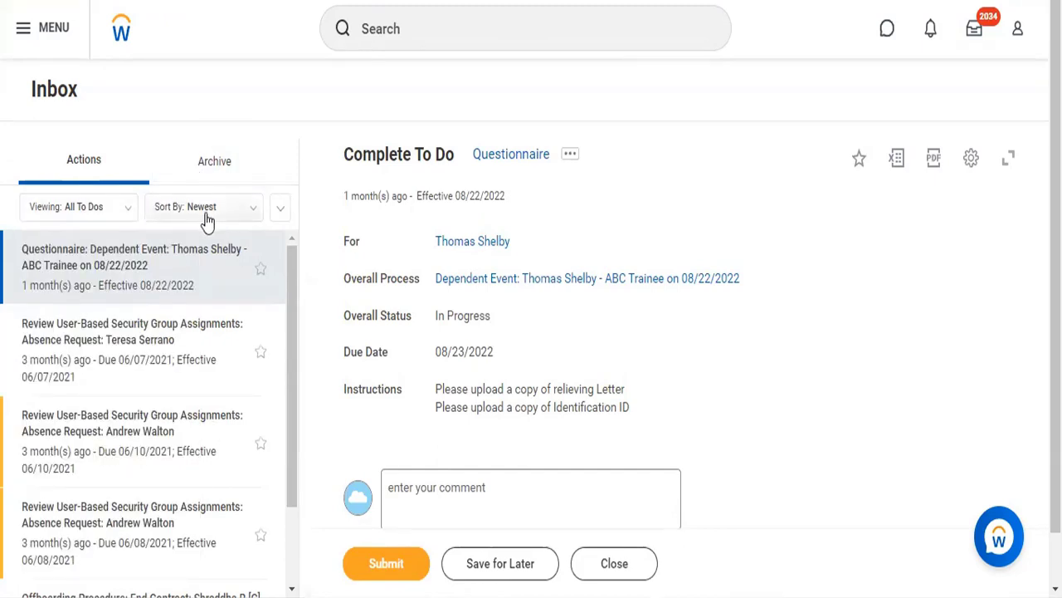
click(87, 211)
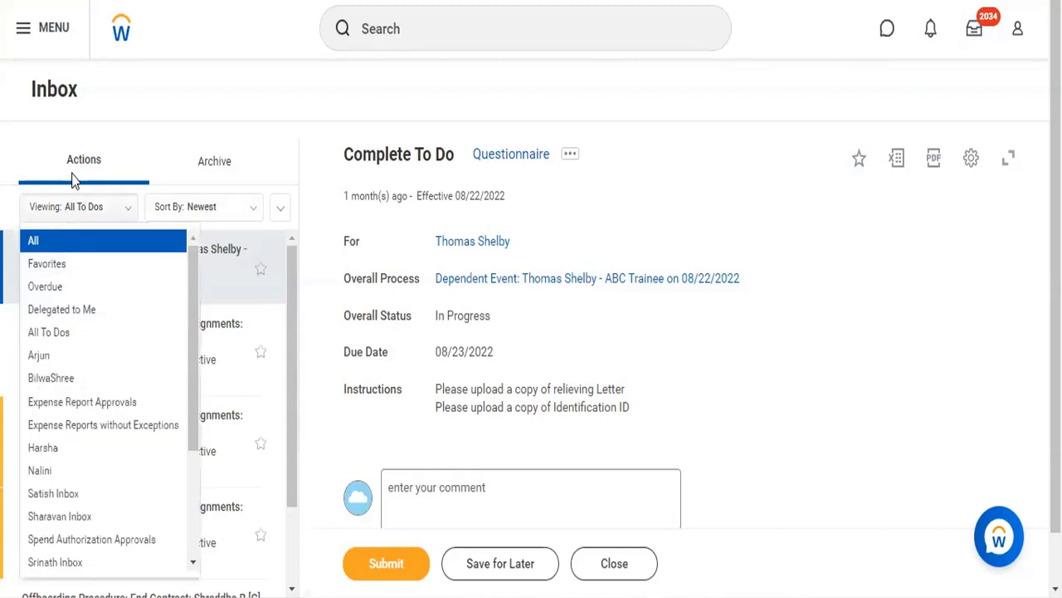
click(85, 241)
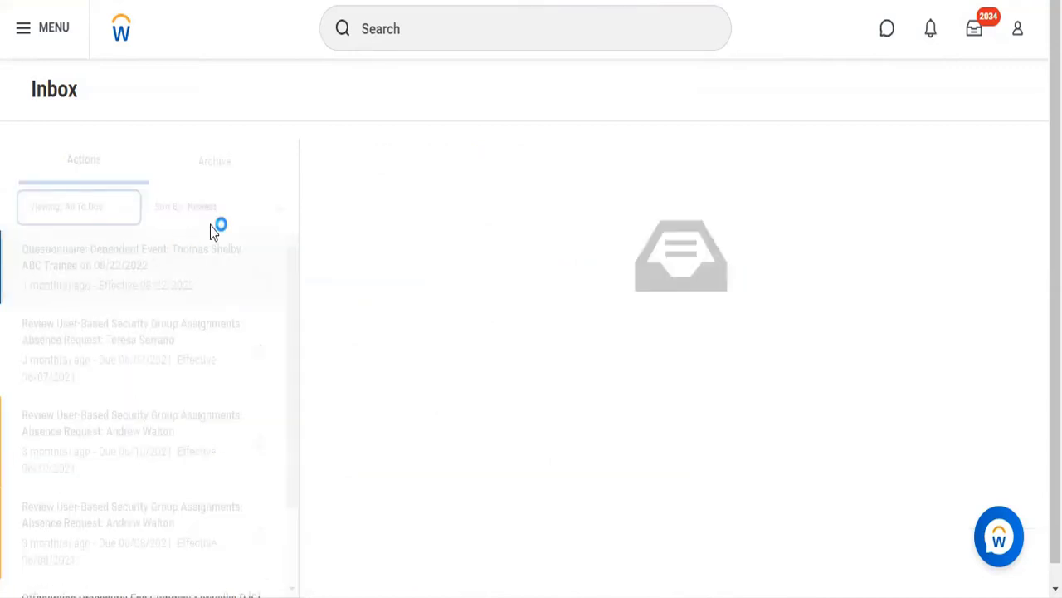